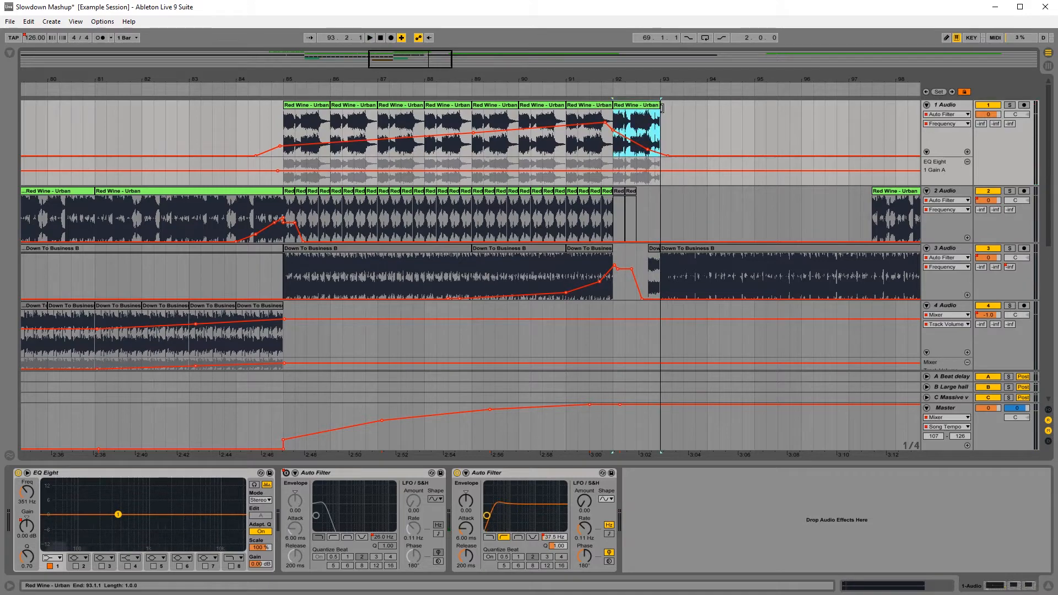
Play the build-up on track 1 from about bar 90.
left_click(530, 148)
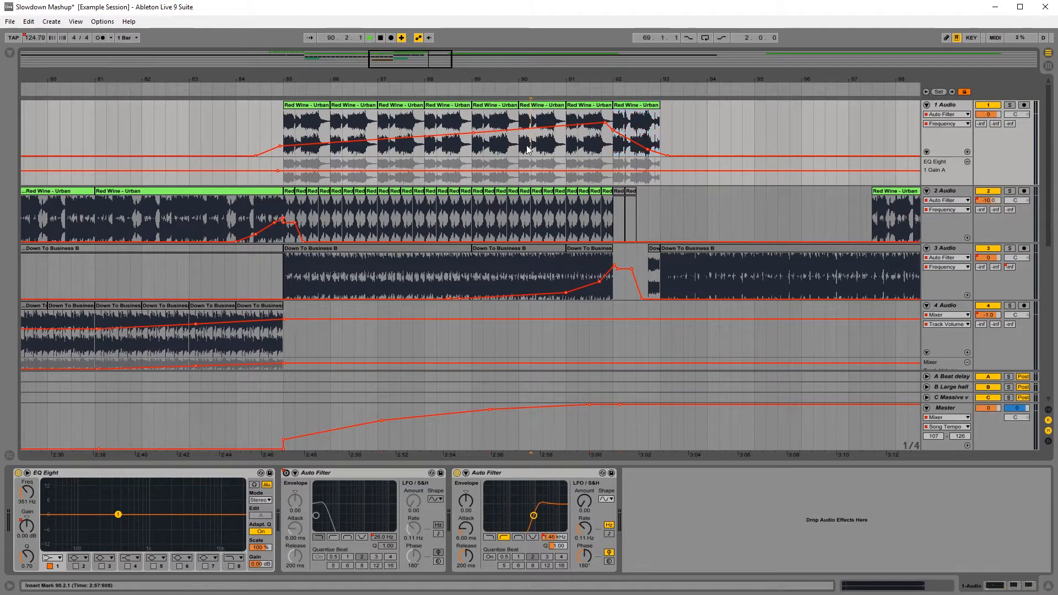
key("space")
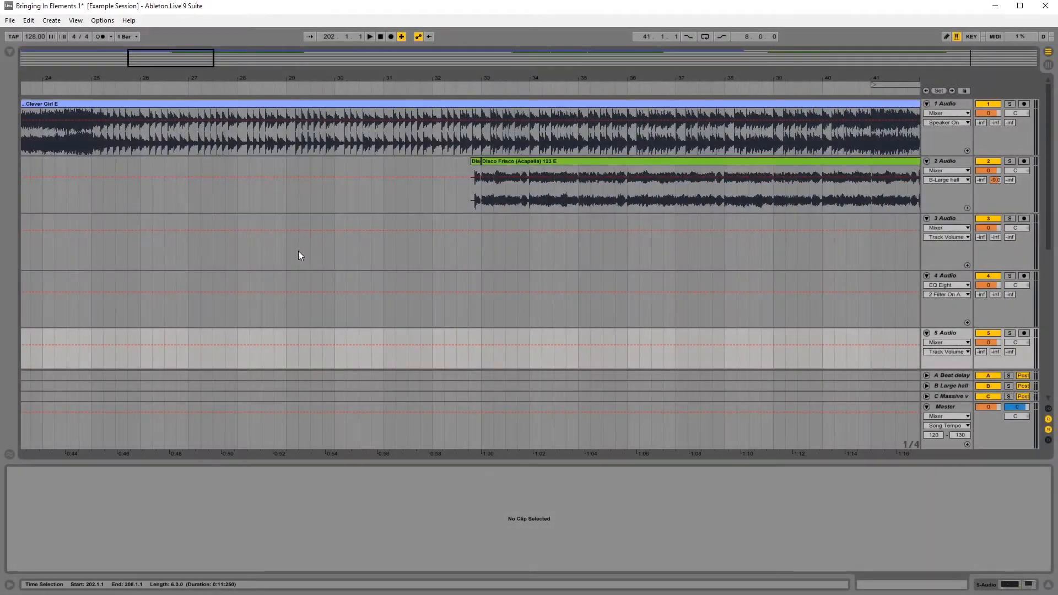
Paste the Reverse Vocal Disco Frisco clip onto track 3 and line up its swell with the start of the acapella near bar 33.
right_click(289, 249)
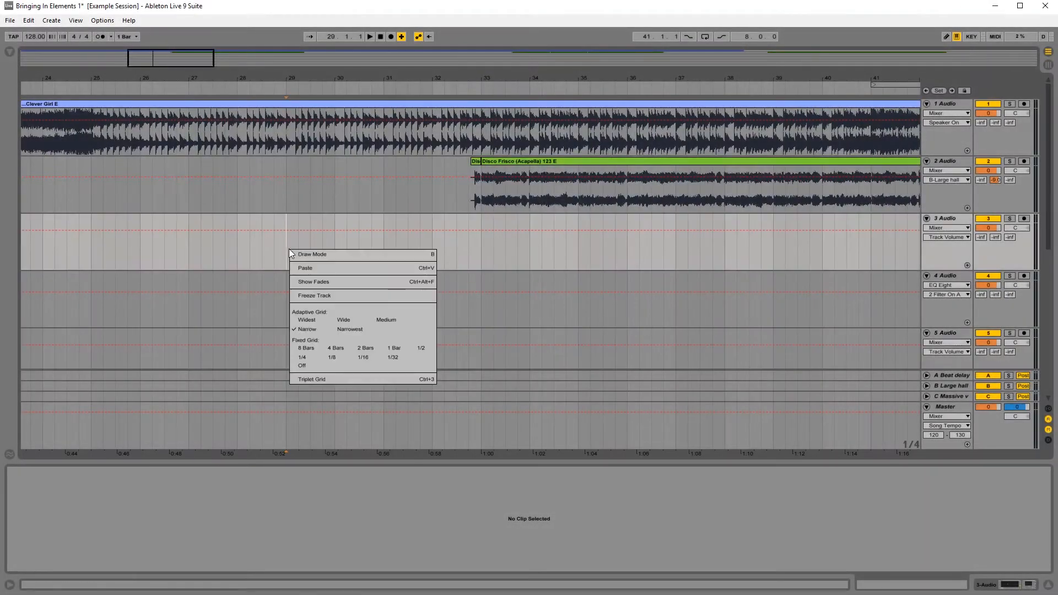
left_click(319, 268)
left_click_drag(553, 220, 468, 231)
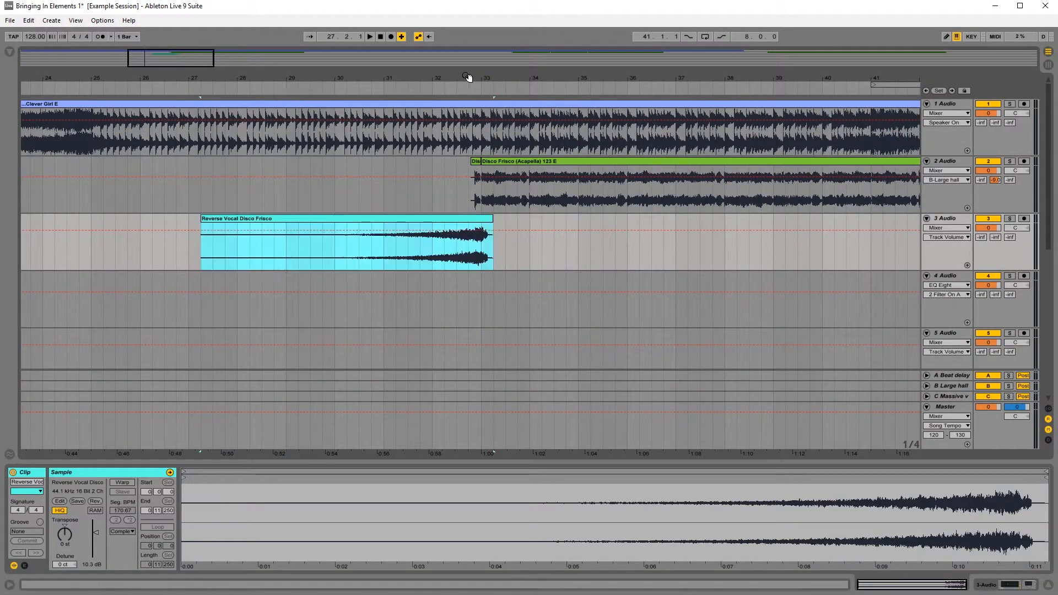
left_click_drag(468, 78, 560, 85)
left_click_drag(651, 220, 585, 228)
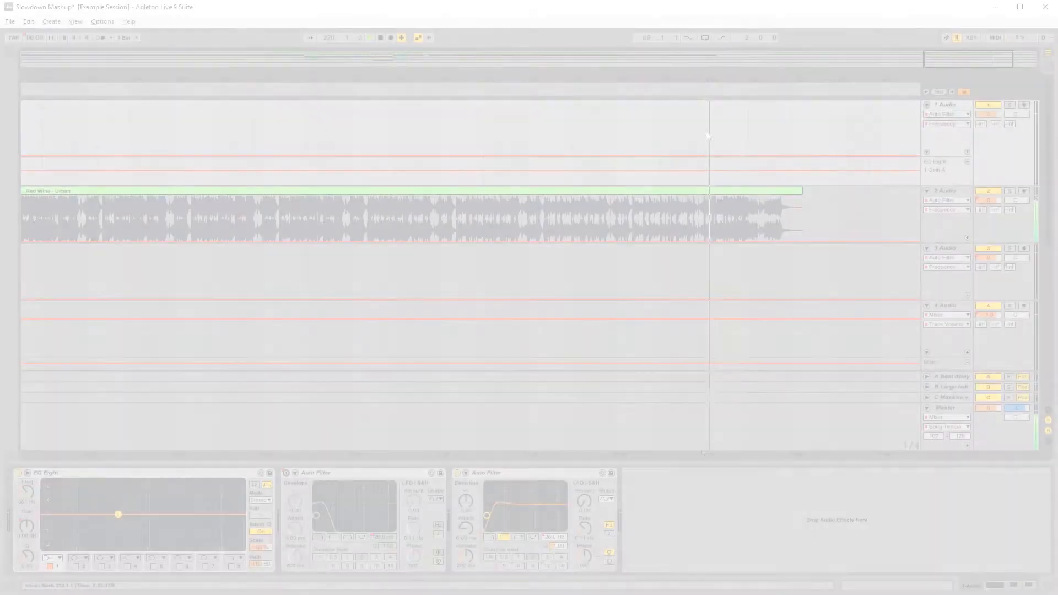
Play the end of the Red Wine clip on track 2 from about bar 216 and bring the whole arrangement into view.
key("space")
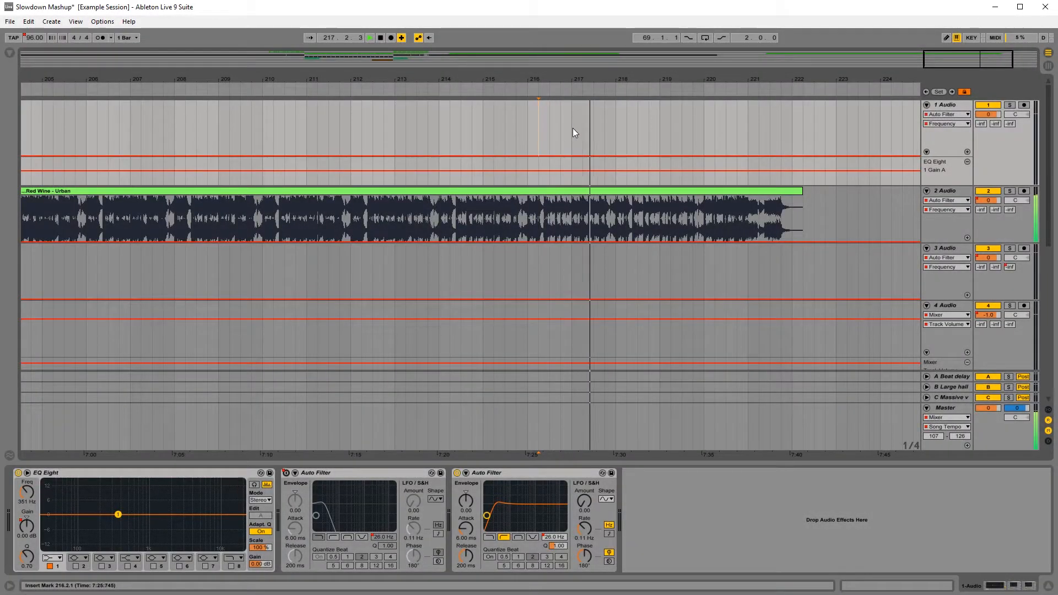
key("space")
left_click_drag(616, 226, 573, 221)
left_click_drag(557, 82, 557, 38)
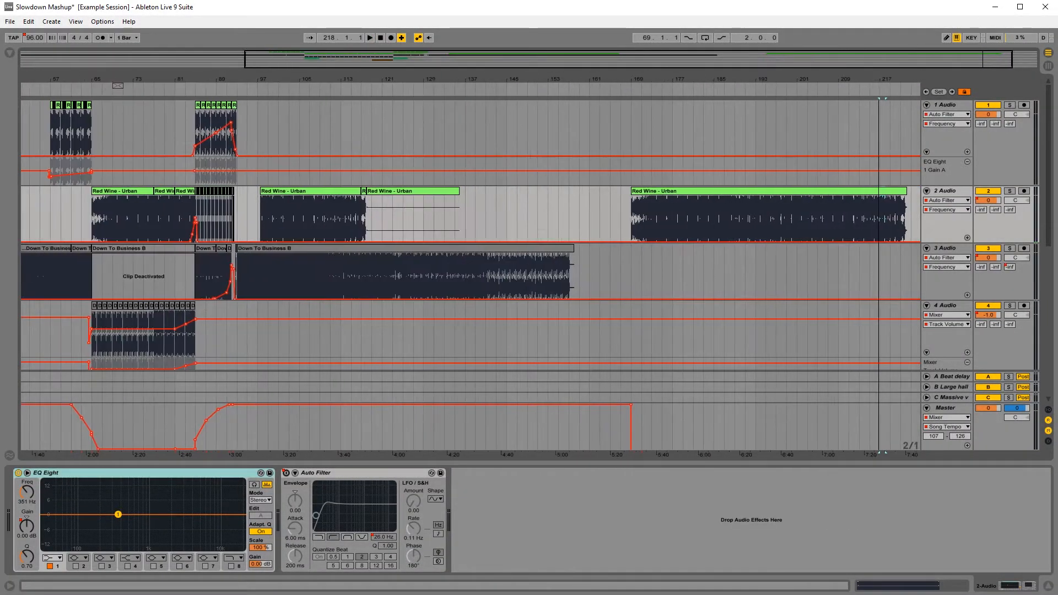
left_click_drag(233, 82, 448, 130)
left_click(459, 105)
key("Delete")
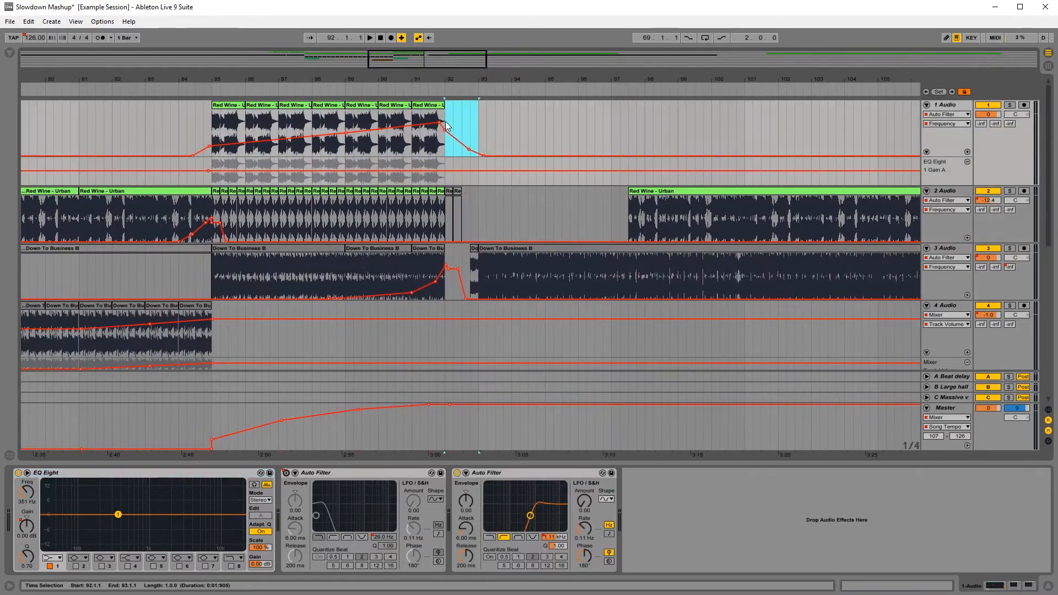
left_click(439, 142)
key("ctrl+z")
Play the build-up into the drop at bar 92, starting from bar 91 and again from about bar 89.
key("space")
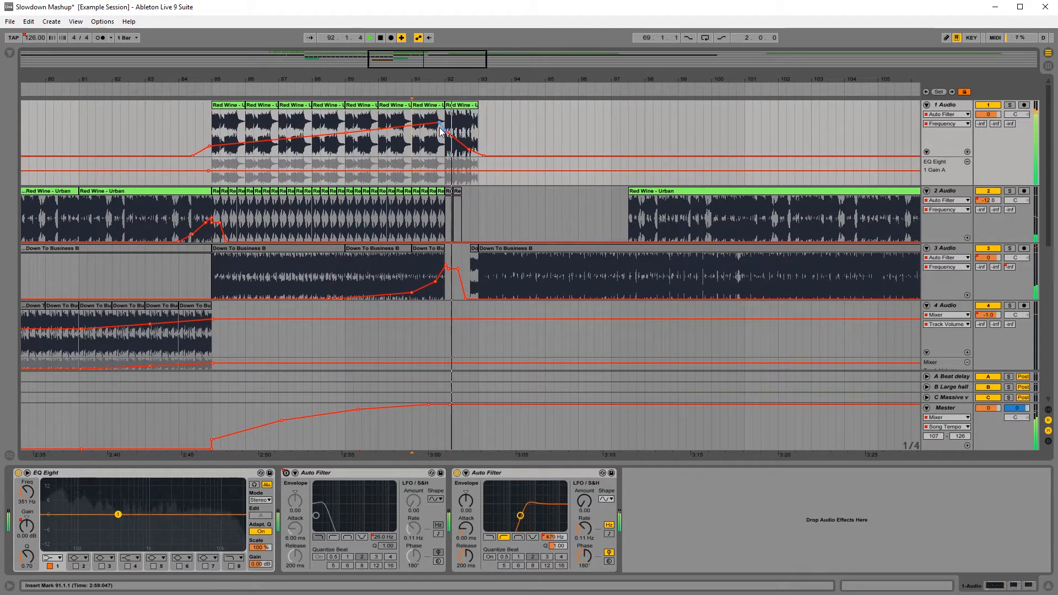
left_click_drag(430, 82, 516, 123)
left_click(384, 142)
key("space")
key("space")
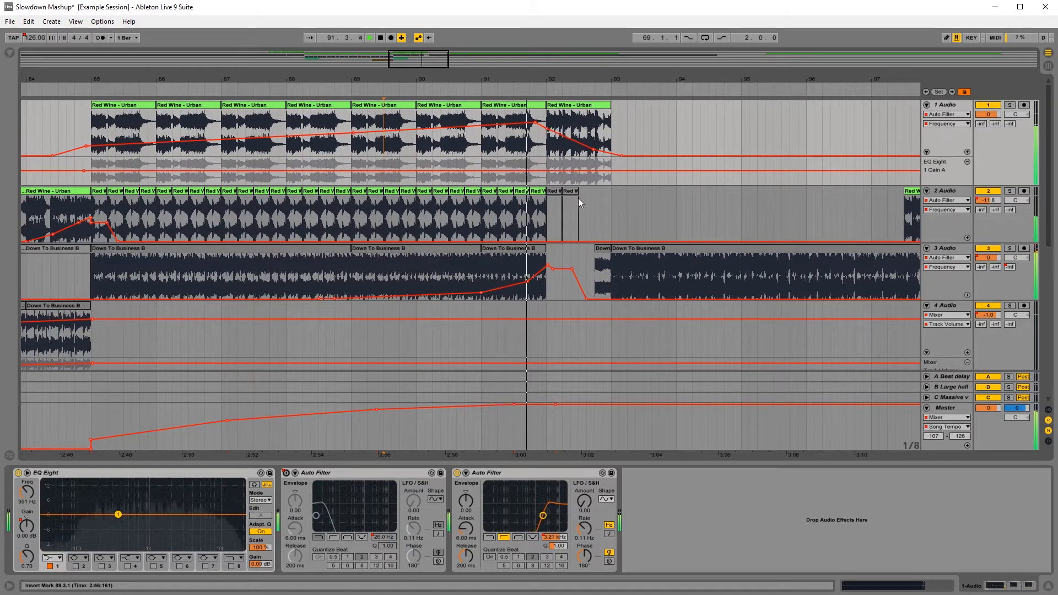
Extend the Down To Business clip on track 3 up to the next clip at 92.4 and reshape the Auto Filter frequency rise above it.
left_click_drag(546, 248, 594, 249)
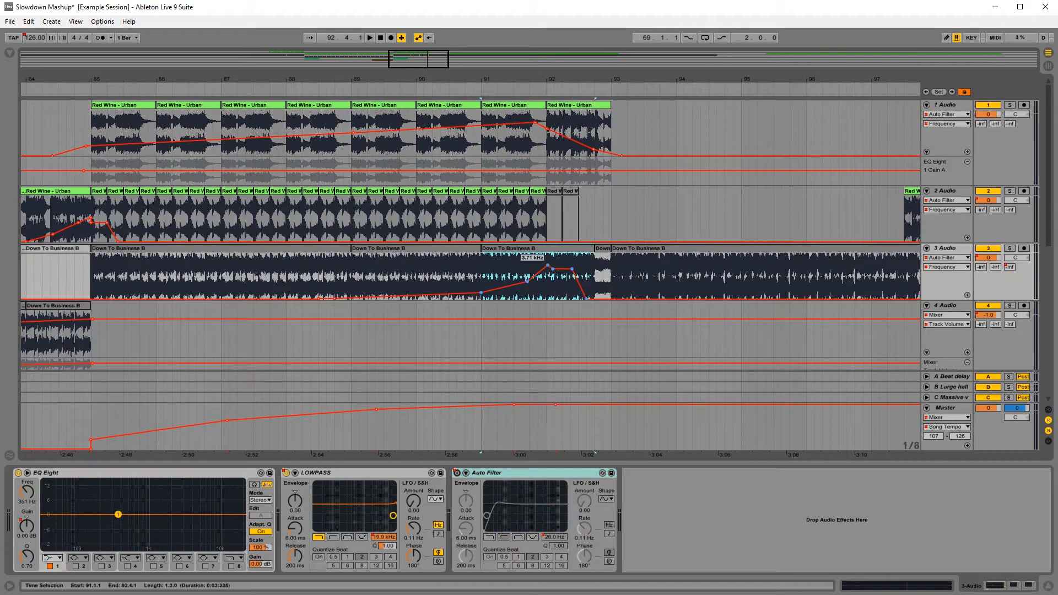
left_click(553, 283)
left_click(552, 278)
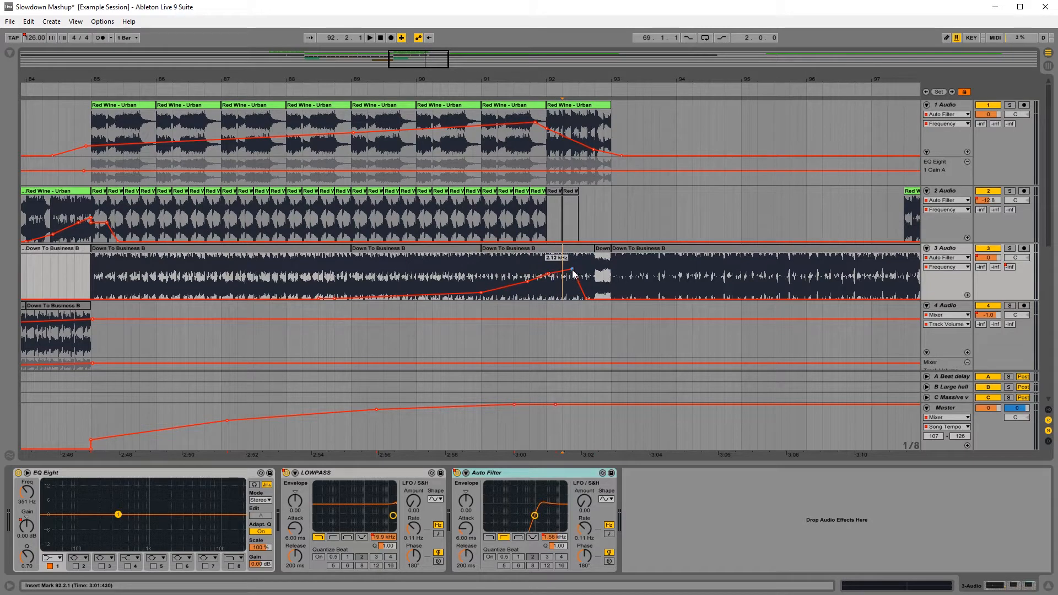
left_click_drag(572, 269, 602, 299)
Show the Auto Filter Device On automation on track 3, move its switch-off to 92.4 and play the transition.
left_click(945, 269)
left_click(946, 274)
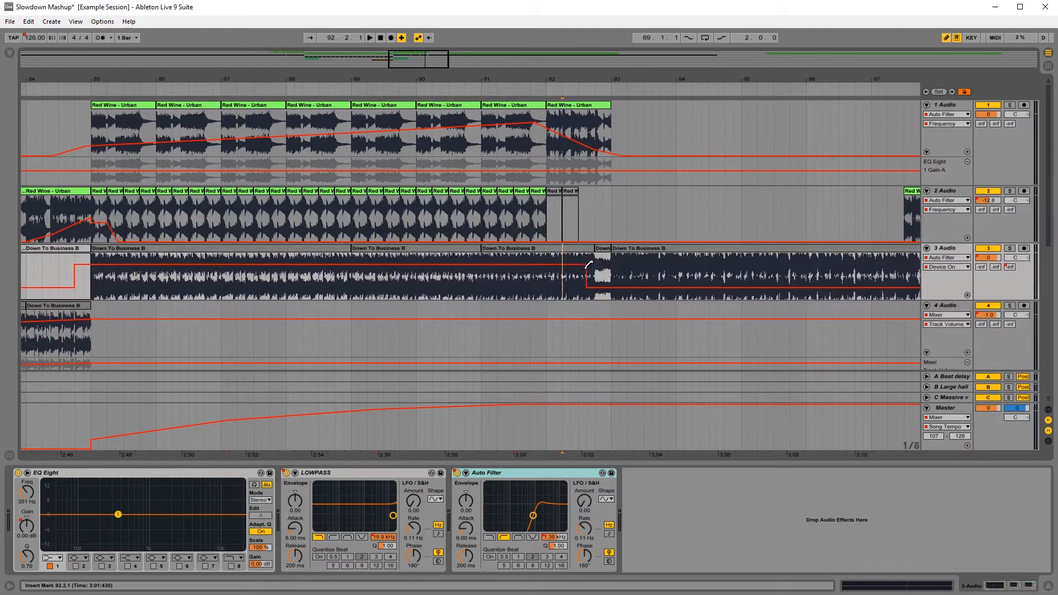
left_click(410, 86)
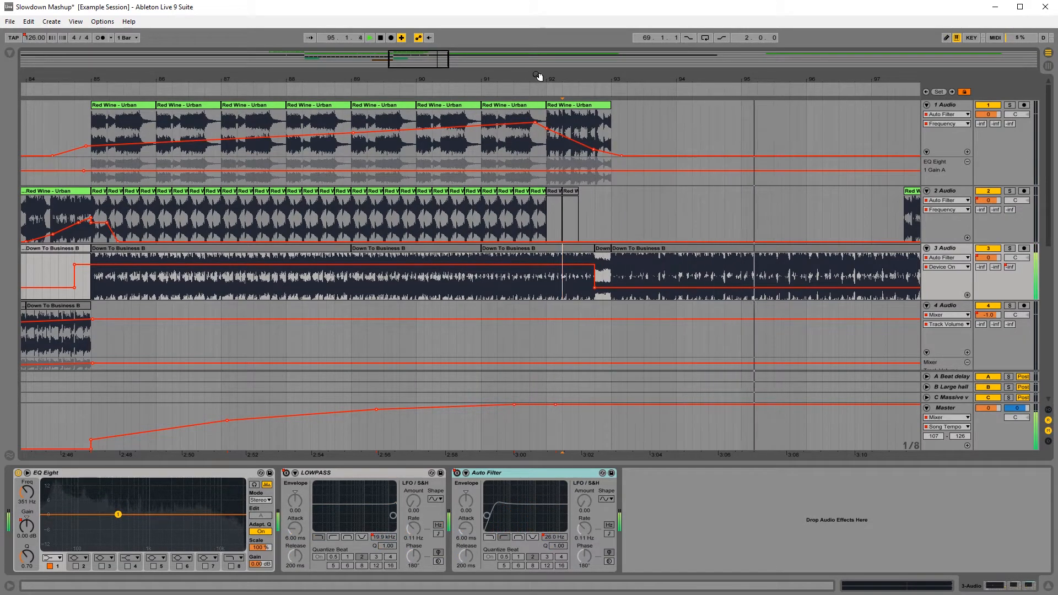
key("space")
left_click_drag(539, 76, 778, 77)
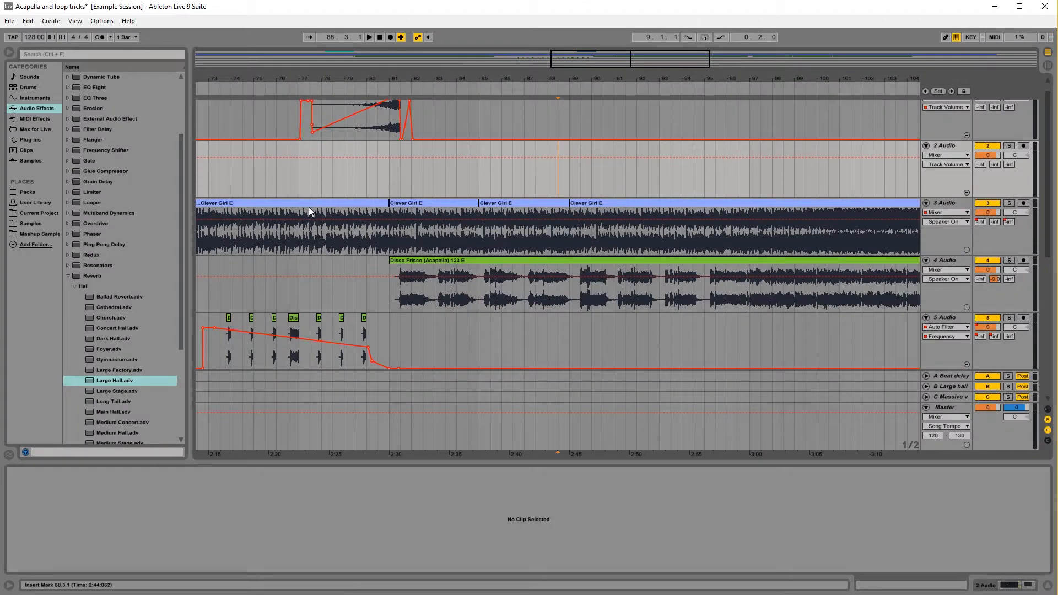
Copy the eight-bar Clever Girl section before bar 81 to bar 81 on track 2 and add a volume breakpoint just before it.
left_click(233, 205)
key("ctrl+c")
left_click(391, 146)
key("ctrl+v")
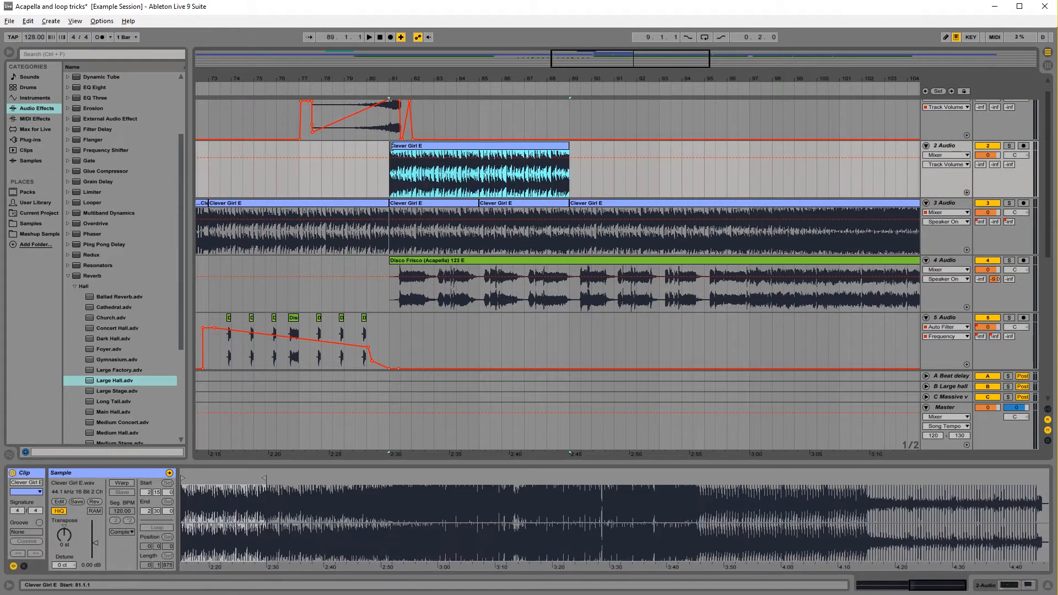
left_click(382, 158)
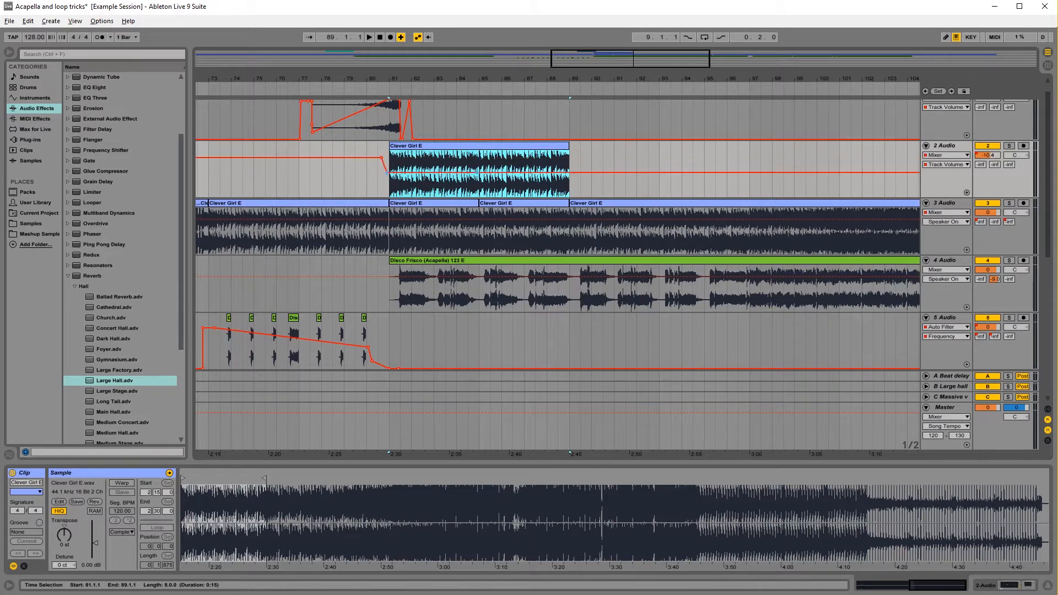
Show track 3's Track Volume automation and draw a fade-out from bar 81 to bar 89.
left_click(936, 222)
left_click(938, 248)
left_click_drag(555, 234, 567, 255)
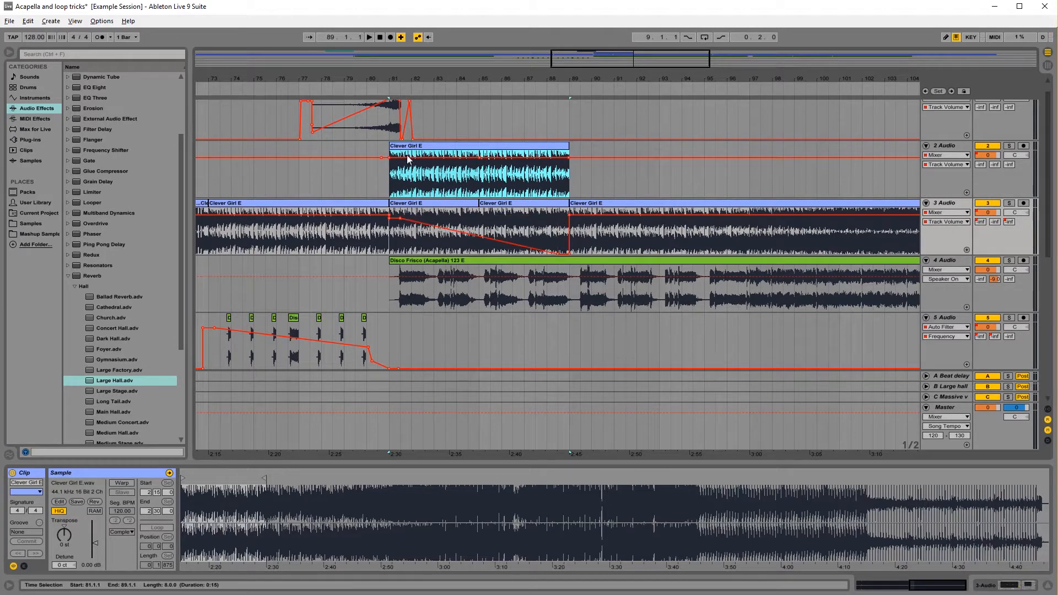
Draw a volume fade-in on track 2 across the copied Clever Girl clip and soften the end of track 3's fade-out.
key("b")
left_click_drag(408, 159, 402, 183)
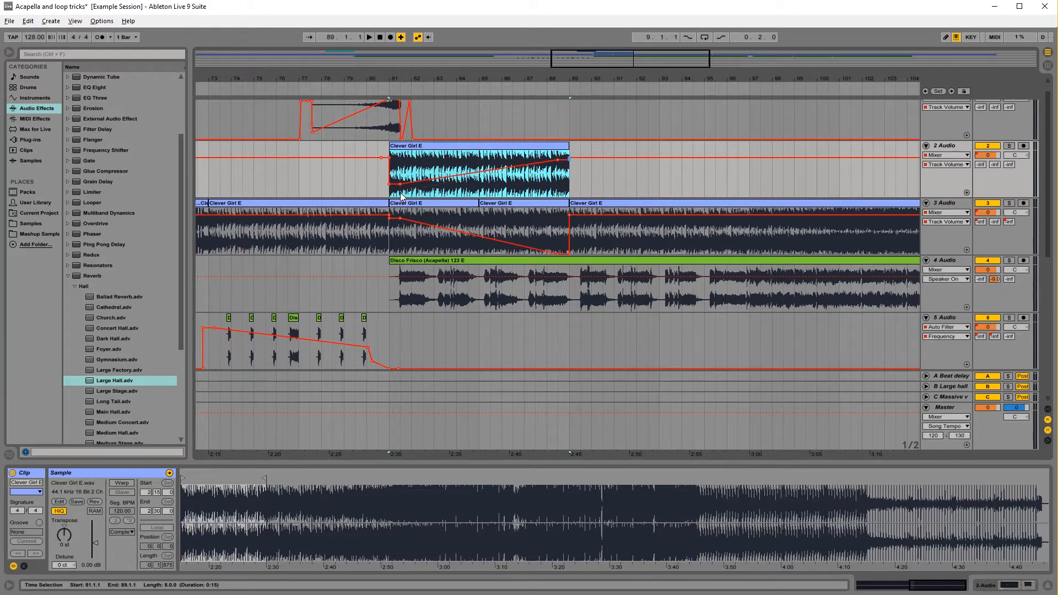
key("b")
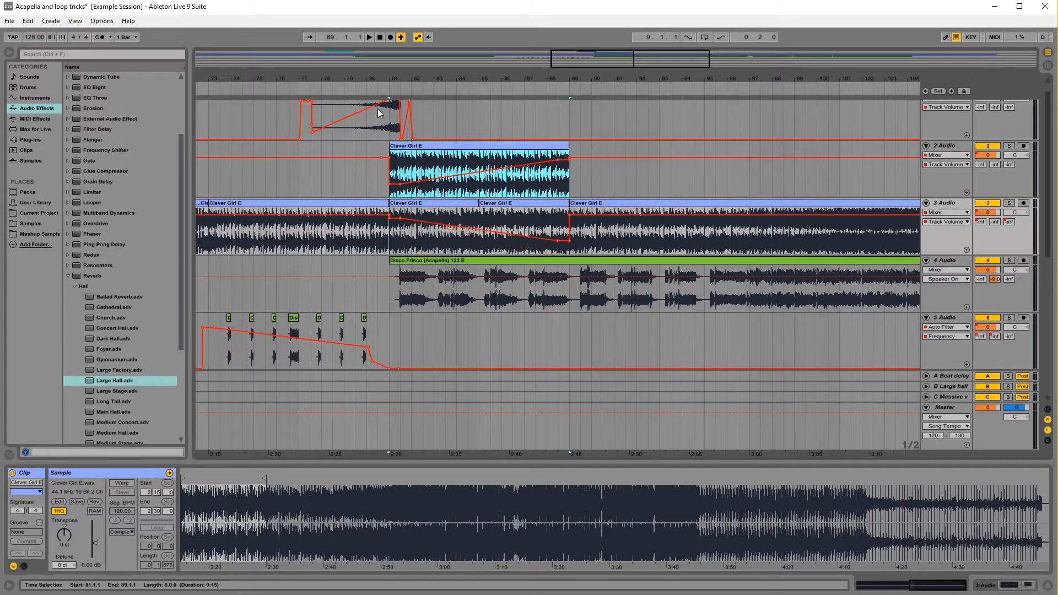
Play the crossfade from just before bar 81 while raising the starting volume of track 2's fade-in.
left_click(357, 89)
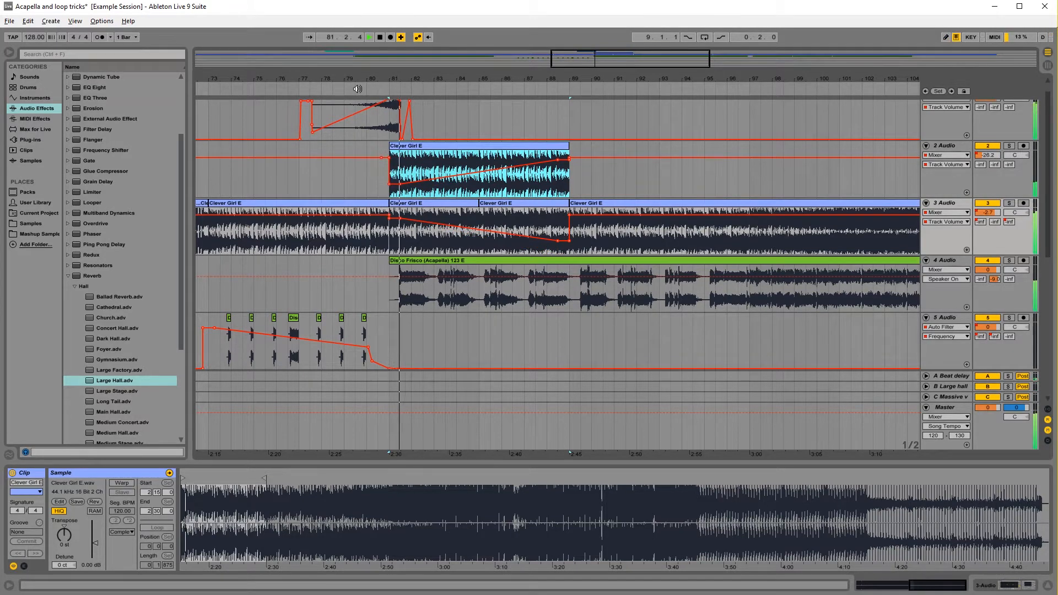
left_click(405, 171)
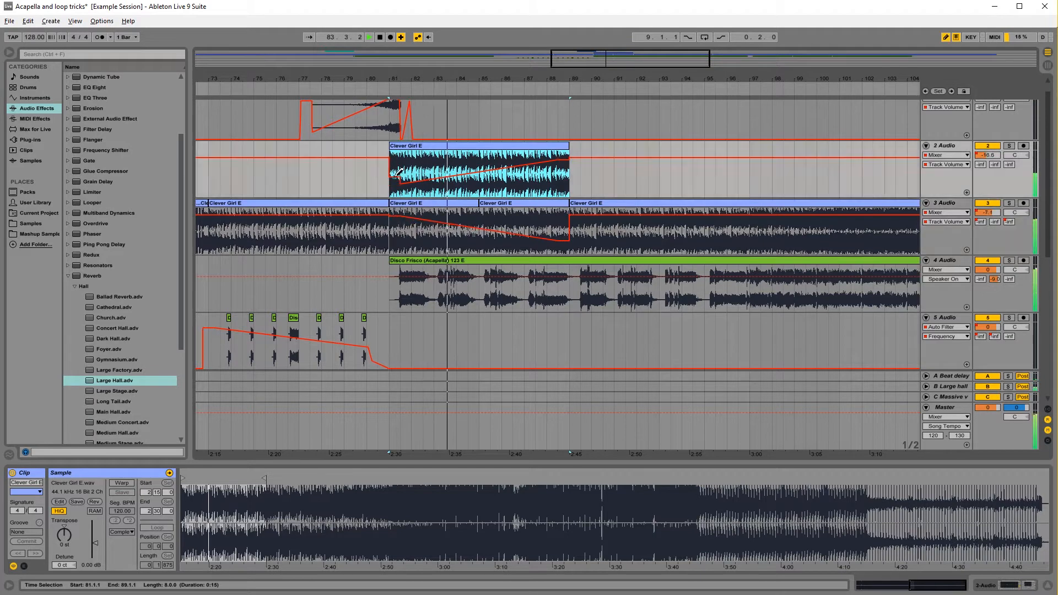
left_click(358, 91)
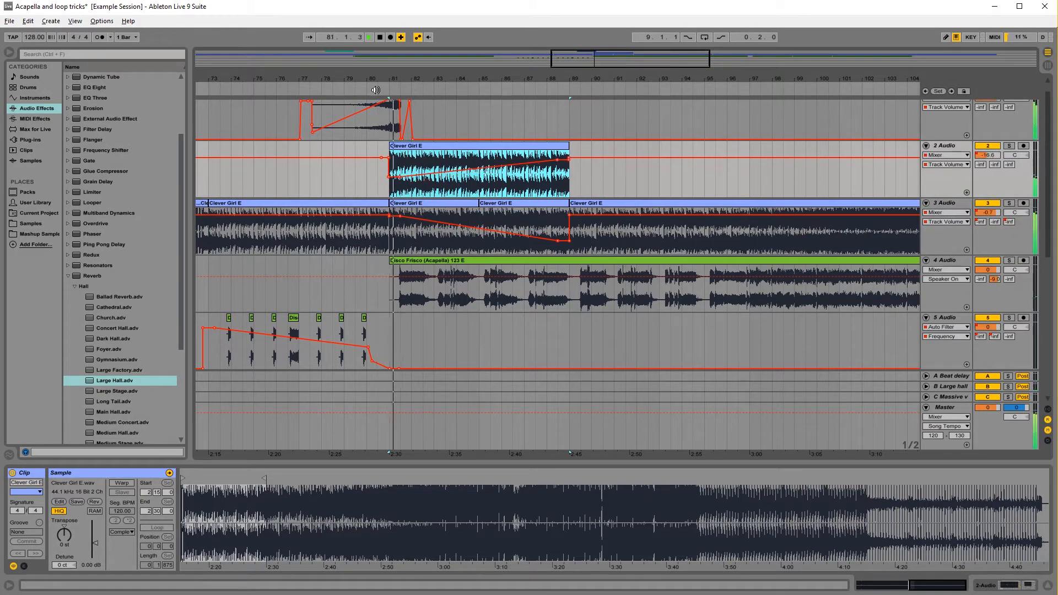
left_click(361, 91)
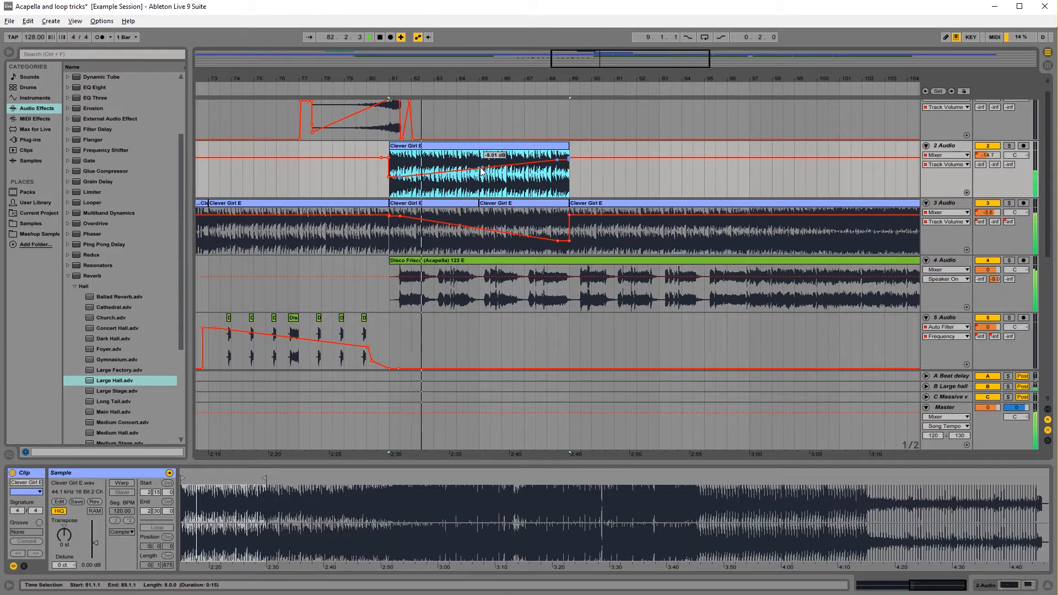
left_click_drag(480, 168, 480, 165)
left_click(355, 171)
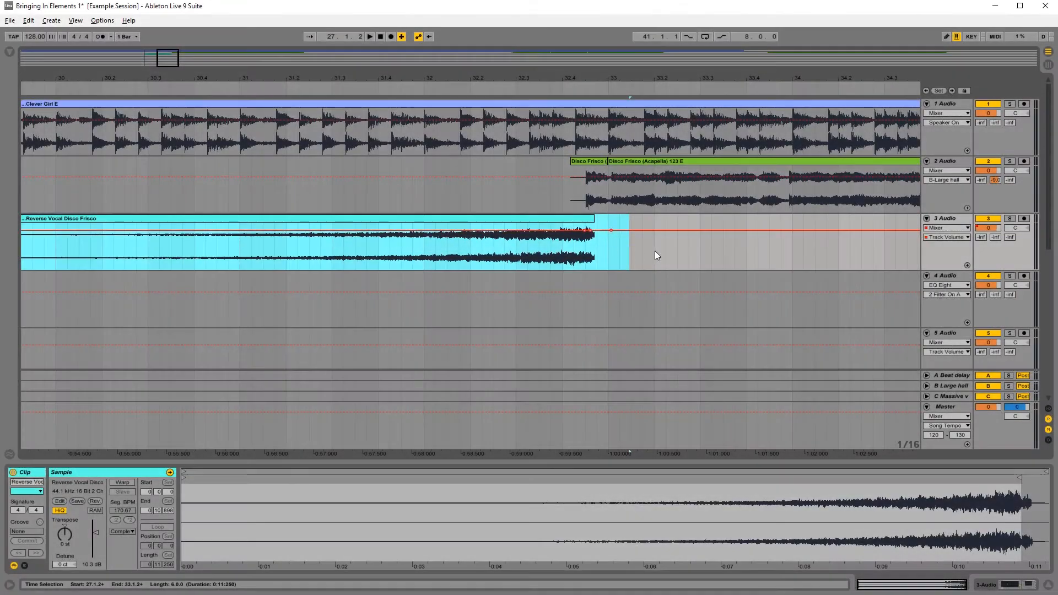
Shape track 3's volume automation to fade in the reverse vocal and cut it to silence at its end, and play the result.
left_click(655, 255)
left_click_drag(597, 234, 590, 269)
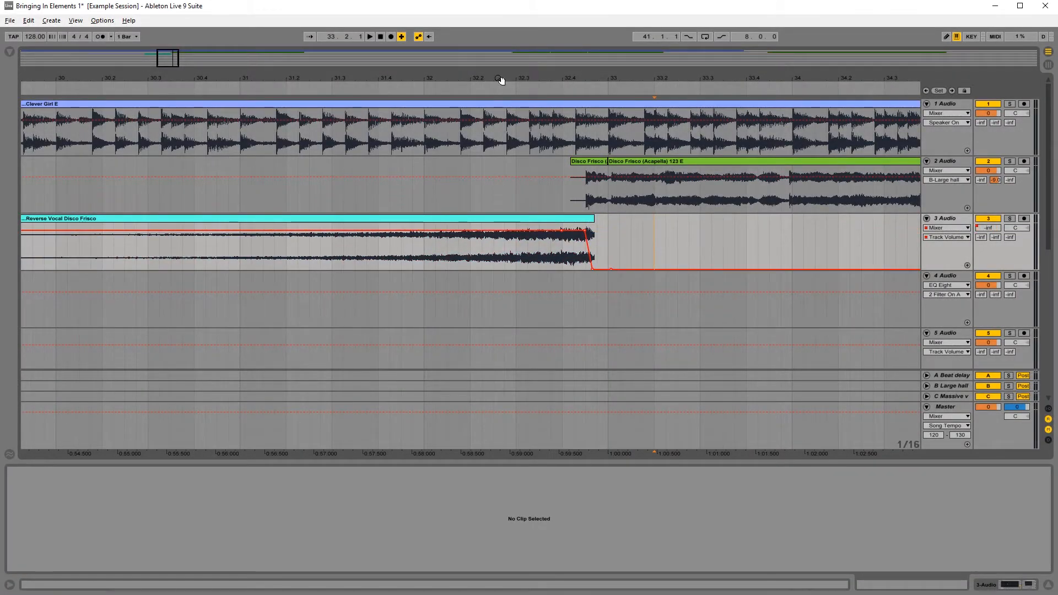
left_click_drag(501, 80, 507, 63)
left_click_drag(447, 231, 215, 269)
left_click_drag(222, 78, 298, 51)
left_click(216, 196)
key("space")
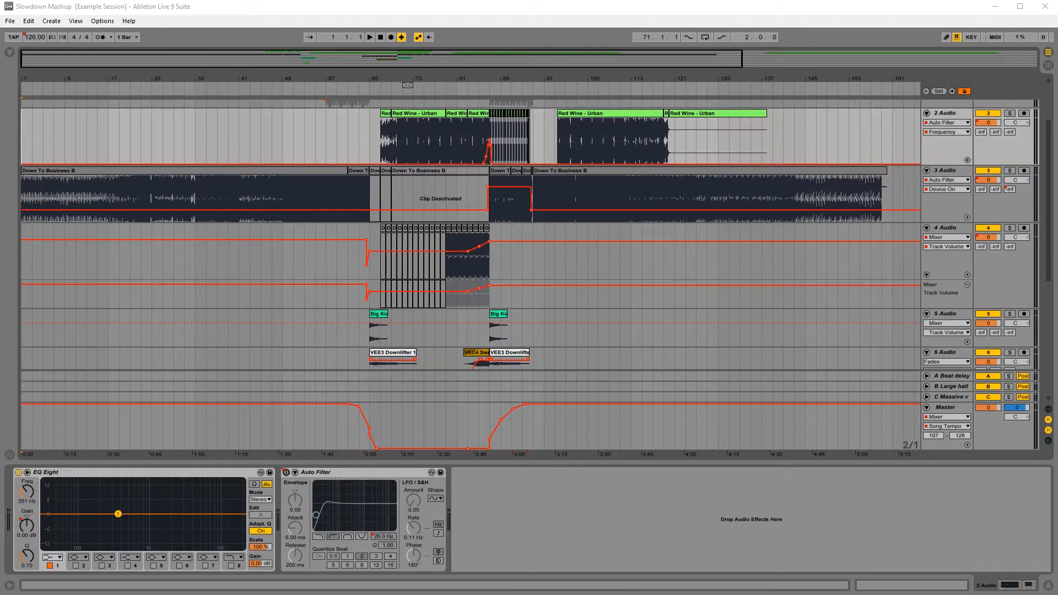
Switch to an empty Notepad document, place it over the arrangement and start playing the Slowdown Mashup from bar 1.
key("alt+Tab")
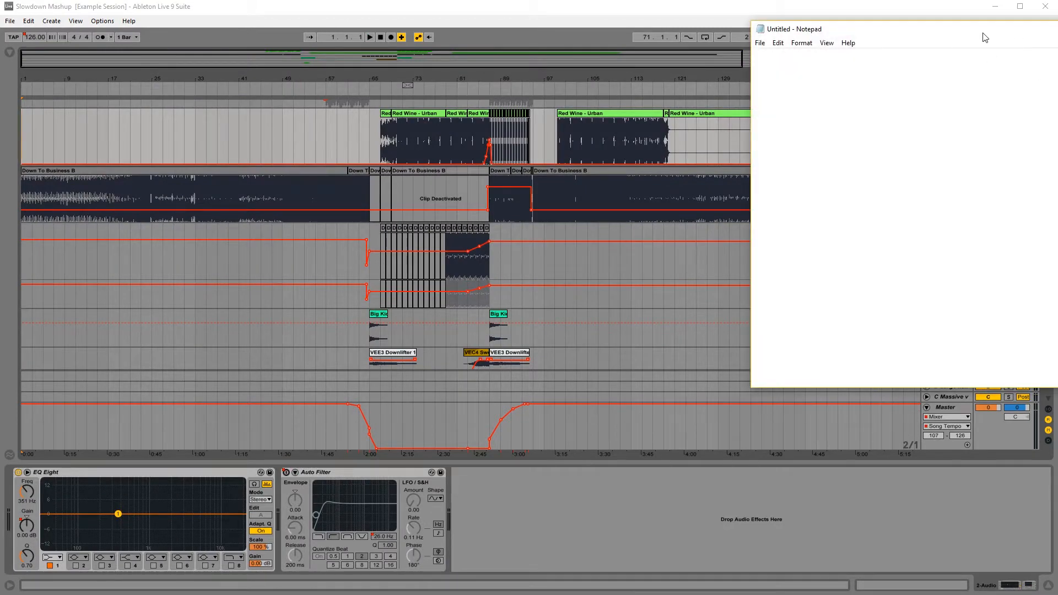
left_click_drag(985, 37, 534, 166)
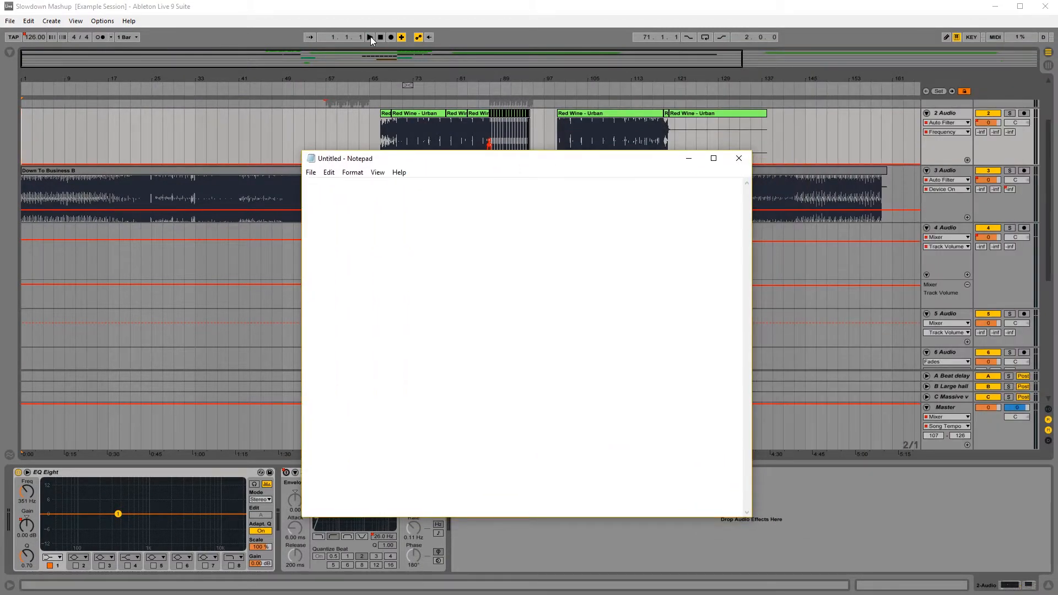
left_click(370, 37)
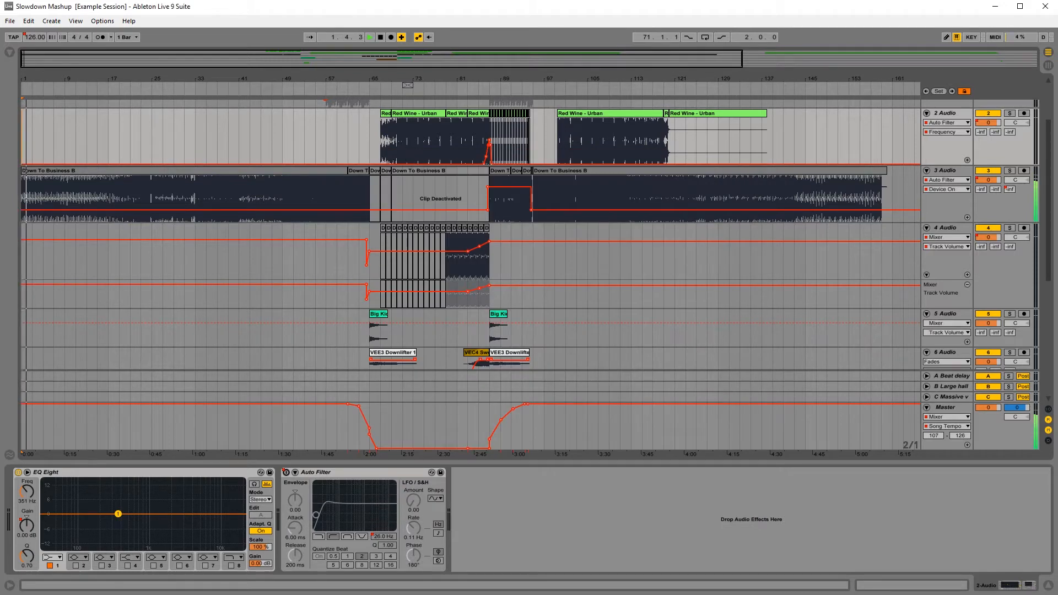
Return to Notepad, enlarge its window over most of the screen and write the note "Bar 17 - could use s".
key("alt+Tab")
left_click_drag(456, 166, 158, 127)
left_click_drag(455, 481, 1044, 585)
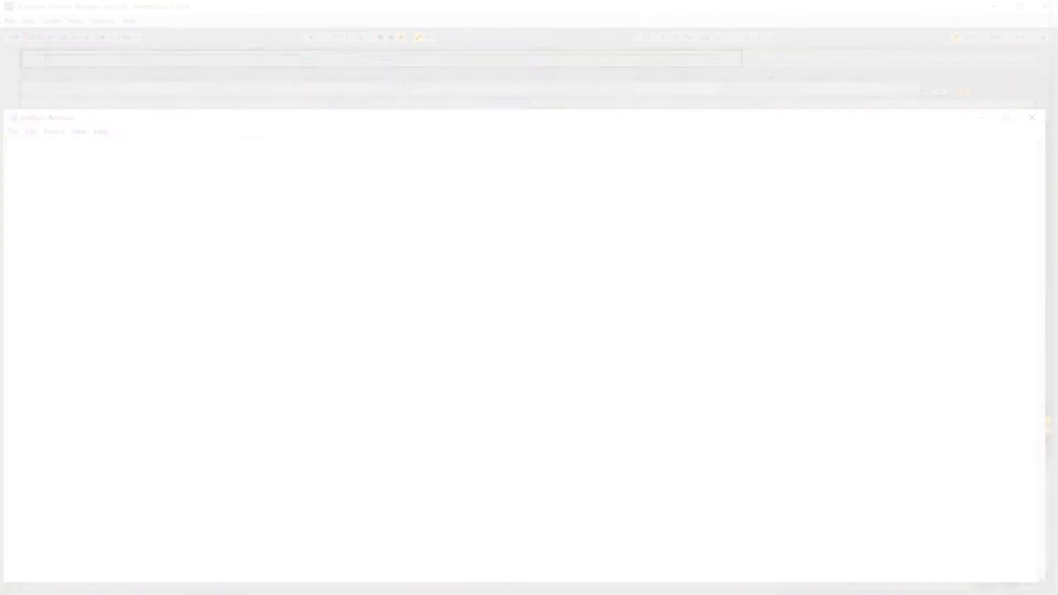
type("Bar 17 - could use s")
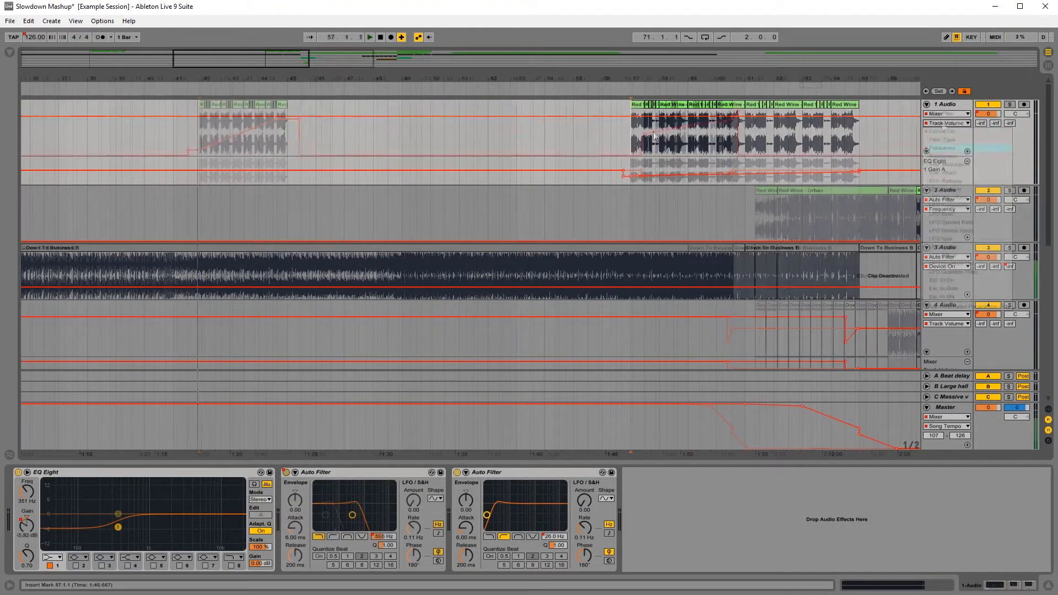
Mark the run of Red Wine clips from bar 57 on track 1 and review the slowed-down section that follows.
left_click_drag(631, 160, 860, 160)
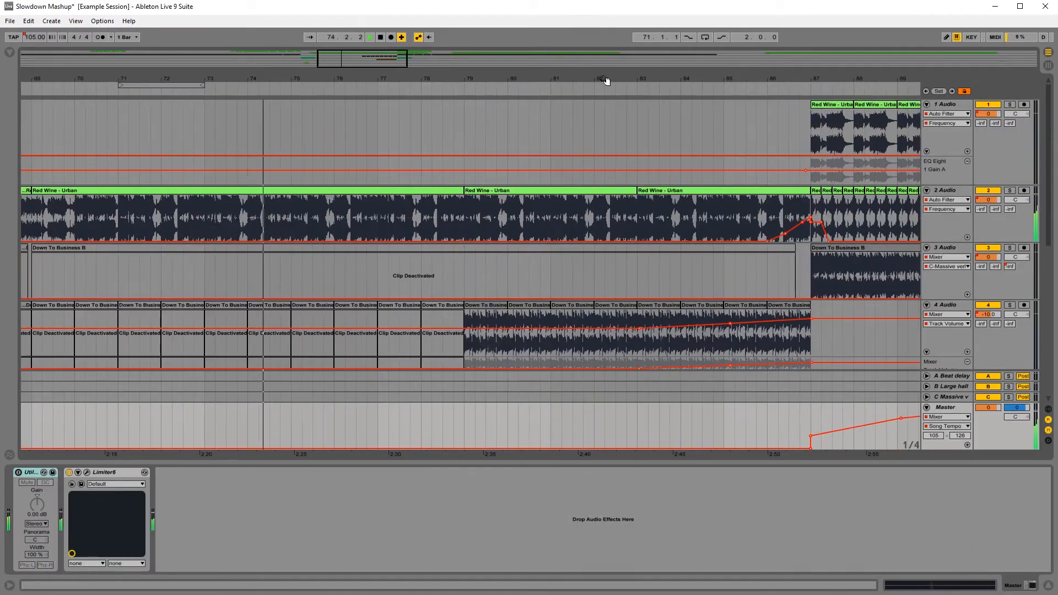
scroll(478, 246, "down", 2)
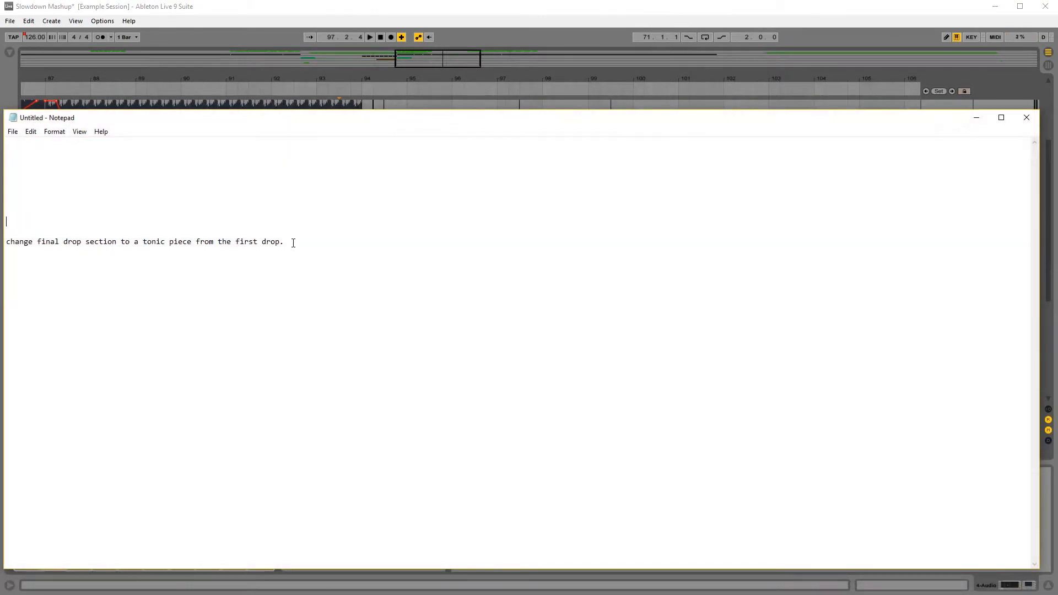
Delete the note about changing the final drop section to a tonic piece and switch back to Ableton Live.
left_click_drag(294, 244, 7, 232)
key("BackSpace")
left_click(231, 11)
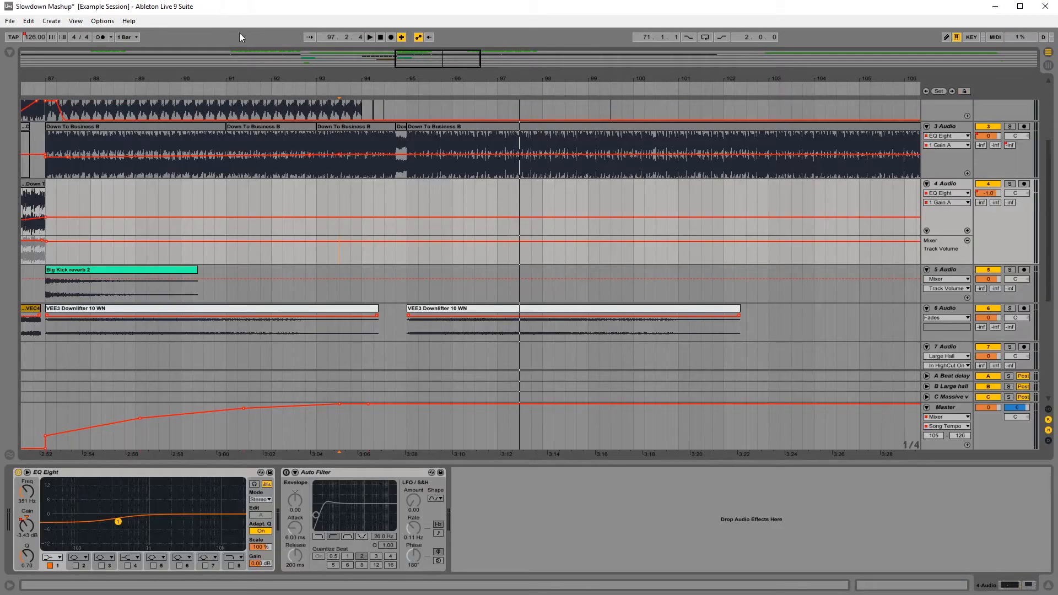
Play the Slowdown Mashup from bar 1 with the whole arrangement in view, and switch windows while listening.
left_click_drag(237, 78, 370, 17)
left_click(24, 188)
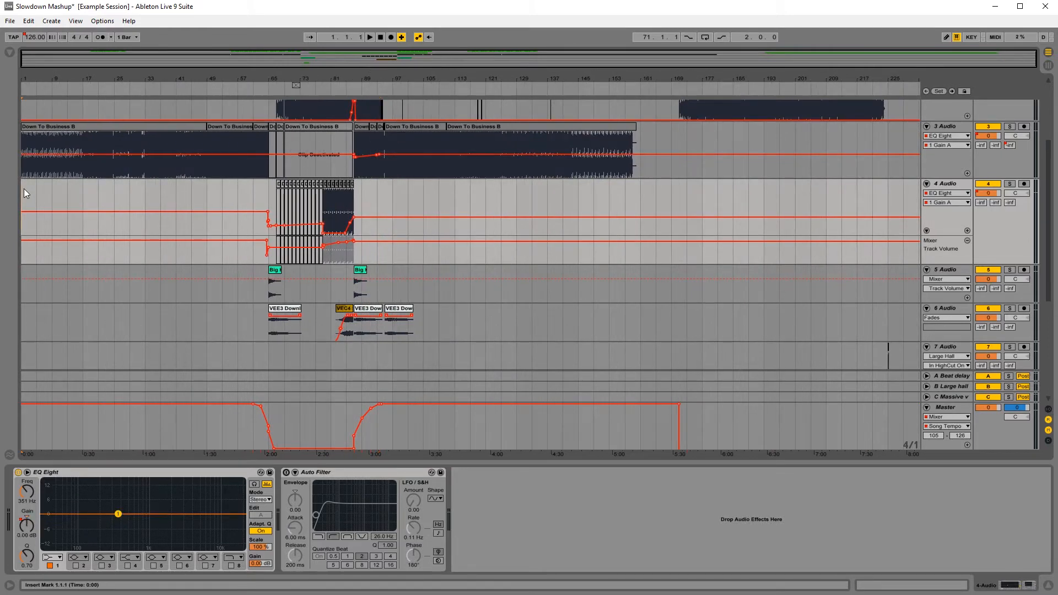
key("space")
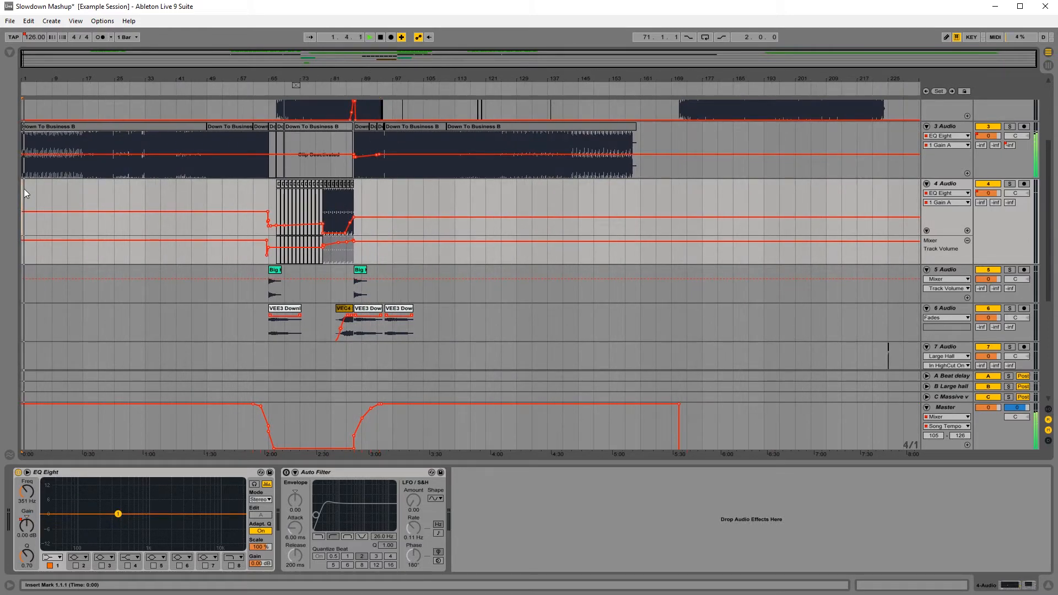
key("alt+Tab")
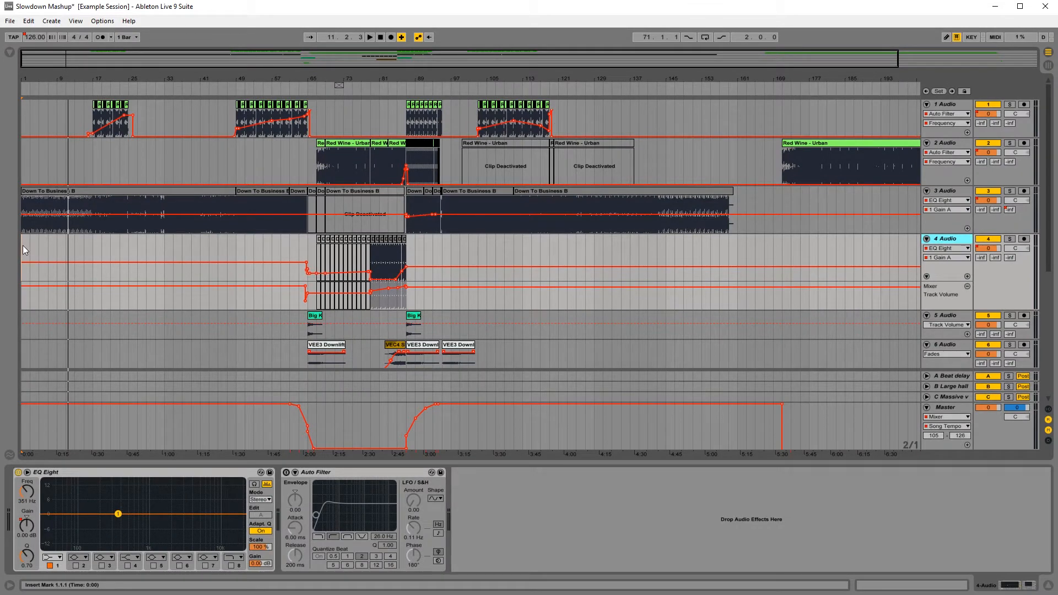
Mark the mashup's span from bar 1 to bar 155 on track 4, then return the insert mark to bar 1 on track 2.
left_click_drag(22, 246, 689, 256)
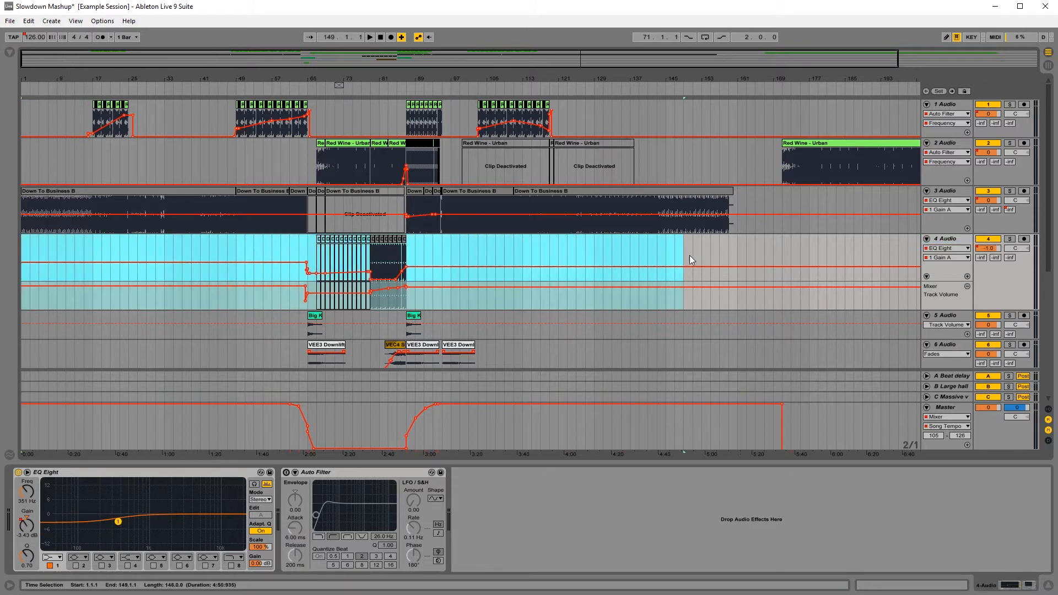
left_click_drag(744, 253, 710, 256)
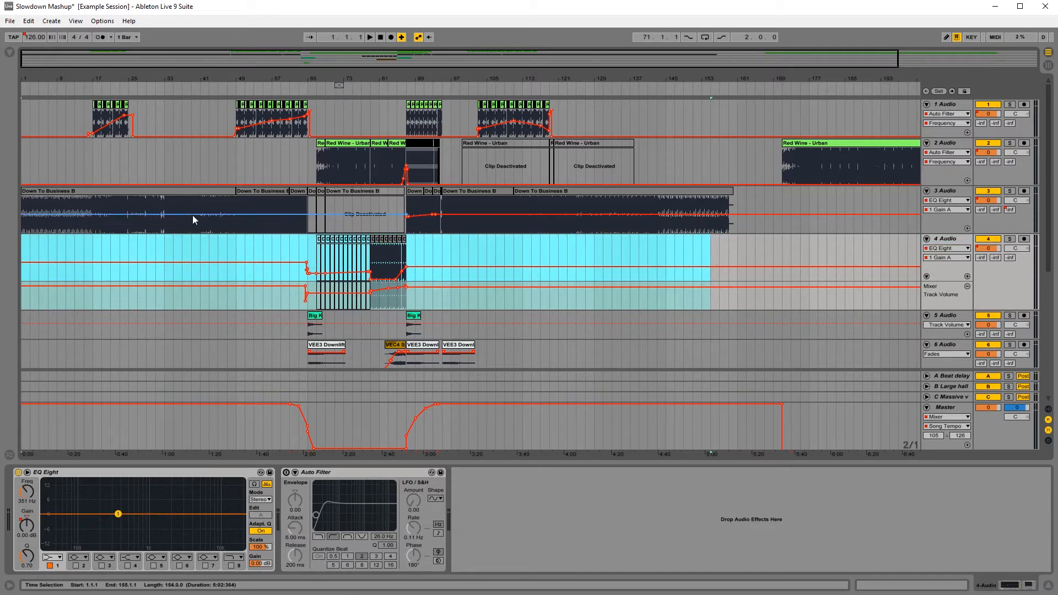
left_click(24, 173)
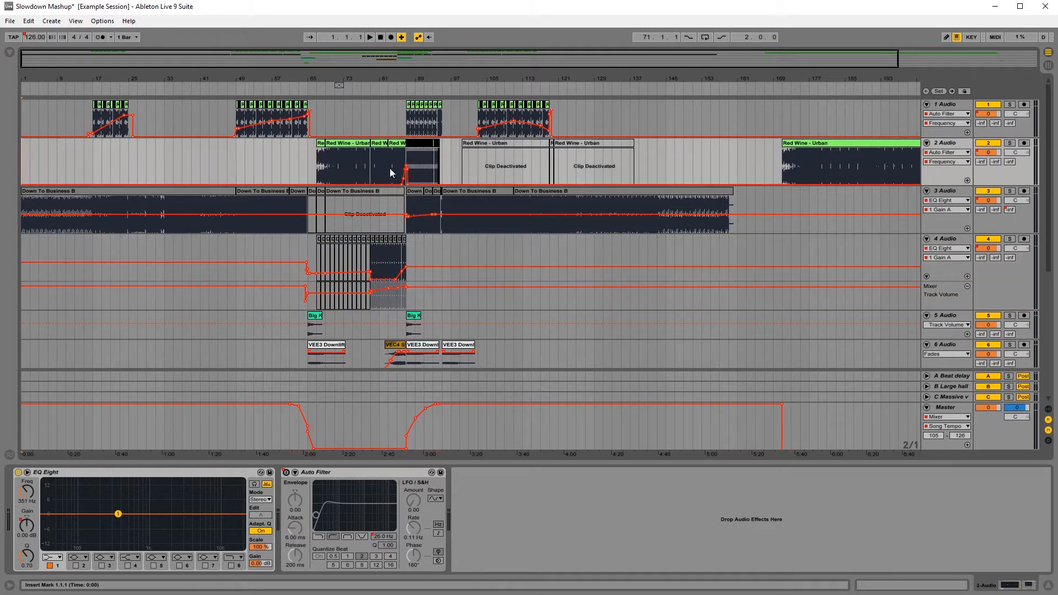
Mark bars 143 to 225 around the last Red Wine clip on track 2, then a range starting at bar 17, and return to bar 1.
left_click_drag(871, 79, 746, 82)
left_click_drag(510, 154, 613, 160)
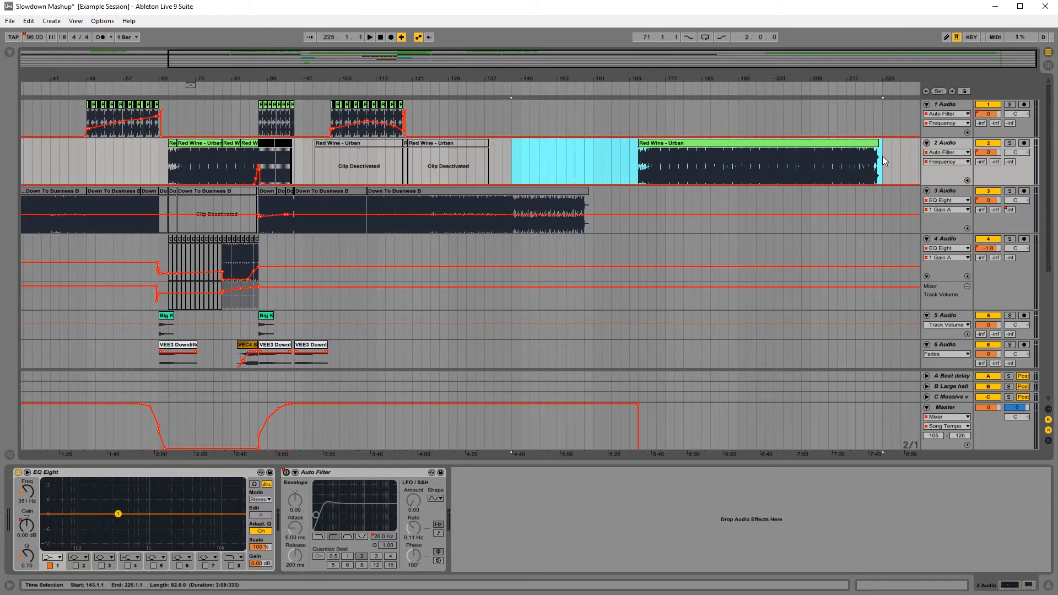
left_click_drag(882, 157, 516, 157)
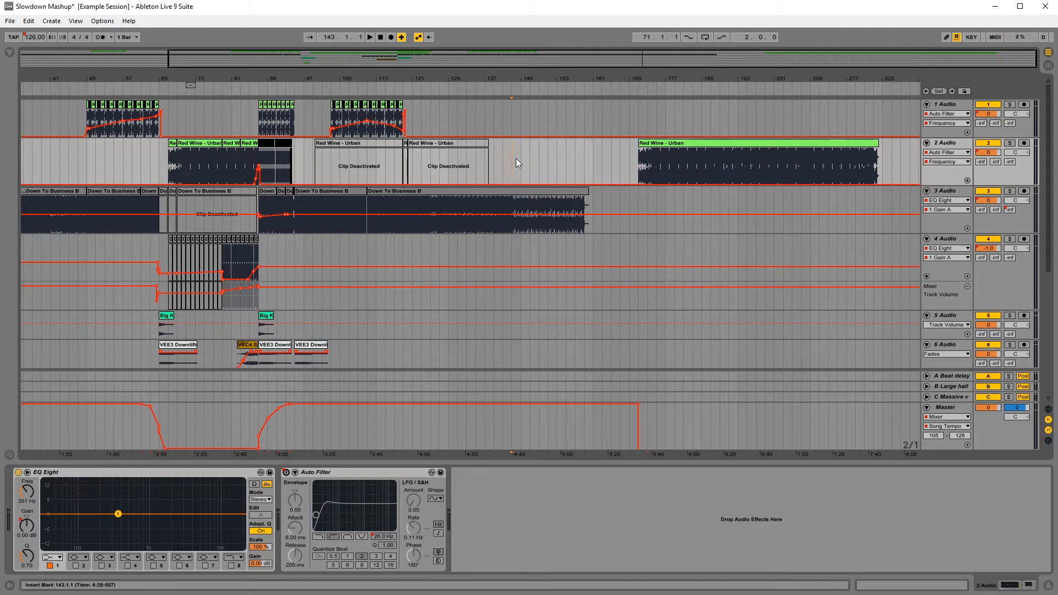
left_click_drag(455, 83, 522, 67)
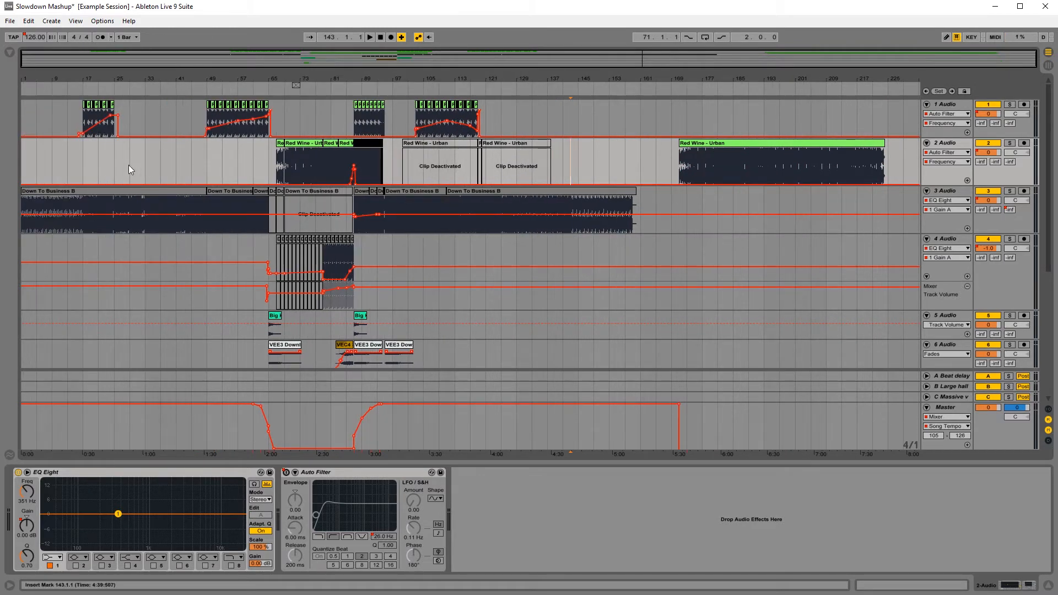
left_click_drag(85, 167, 574, 164)
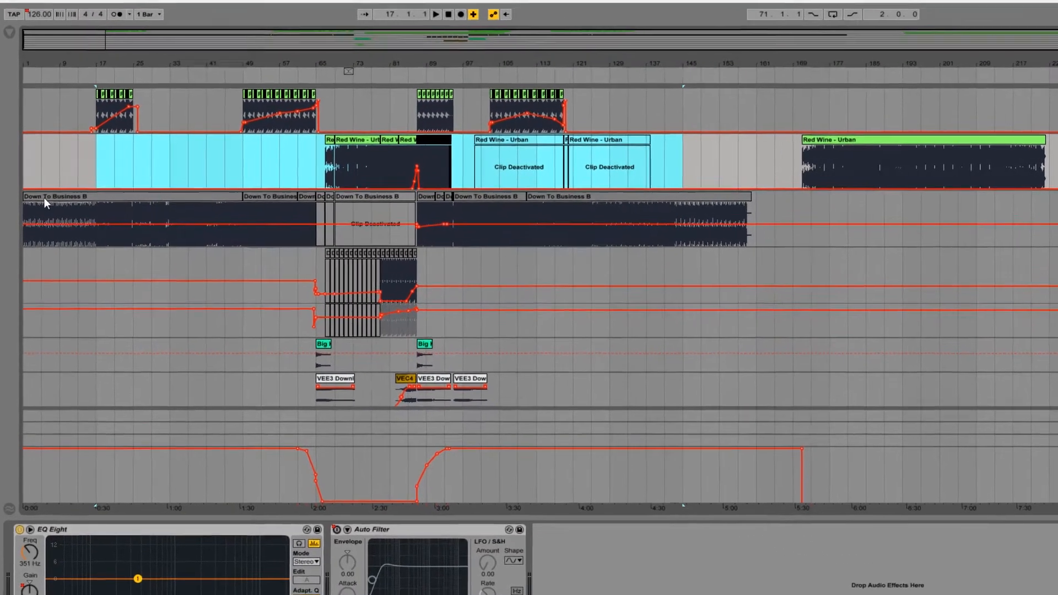
left_click(34, 176)
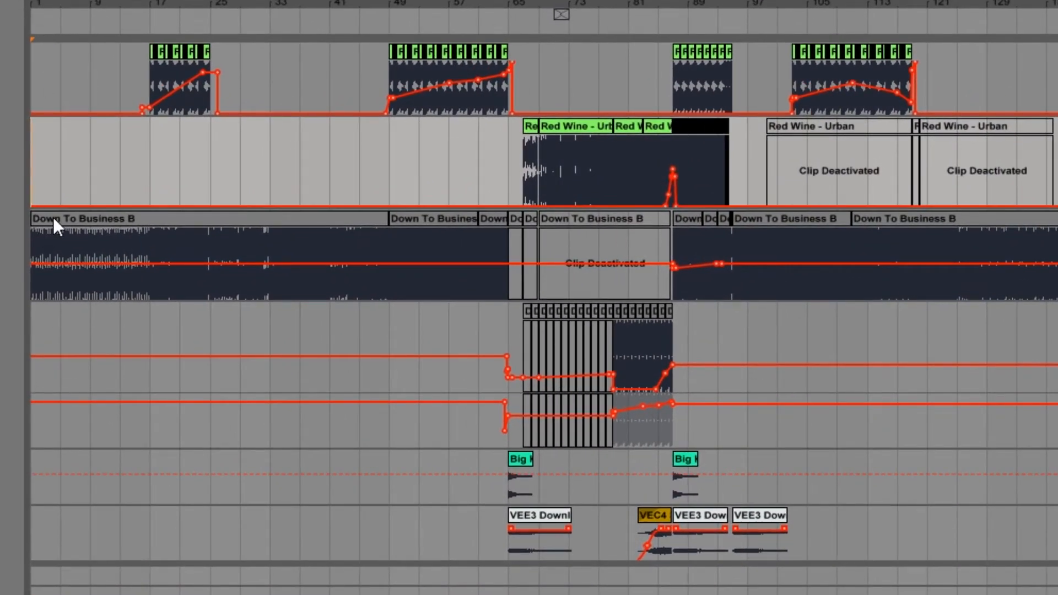
Select all Down To Business clips on track 3, from the first clip at bar 1 through the last one.
left_click(54, 218)
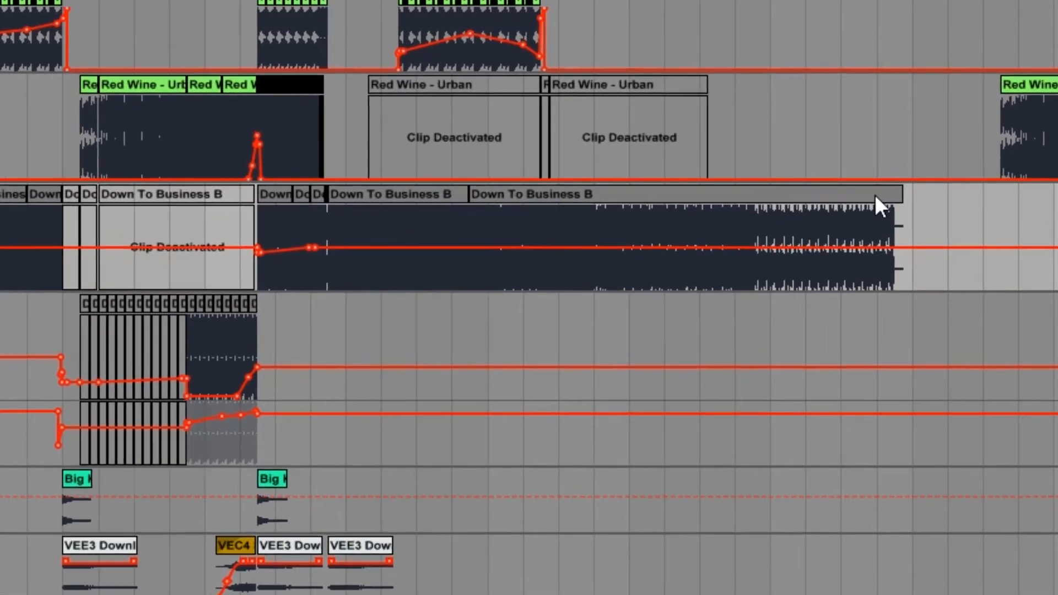
left_click(875, 195, "shift")
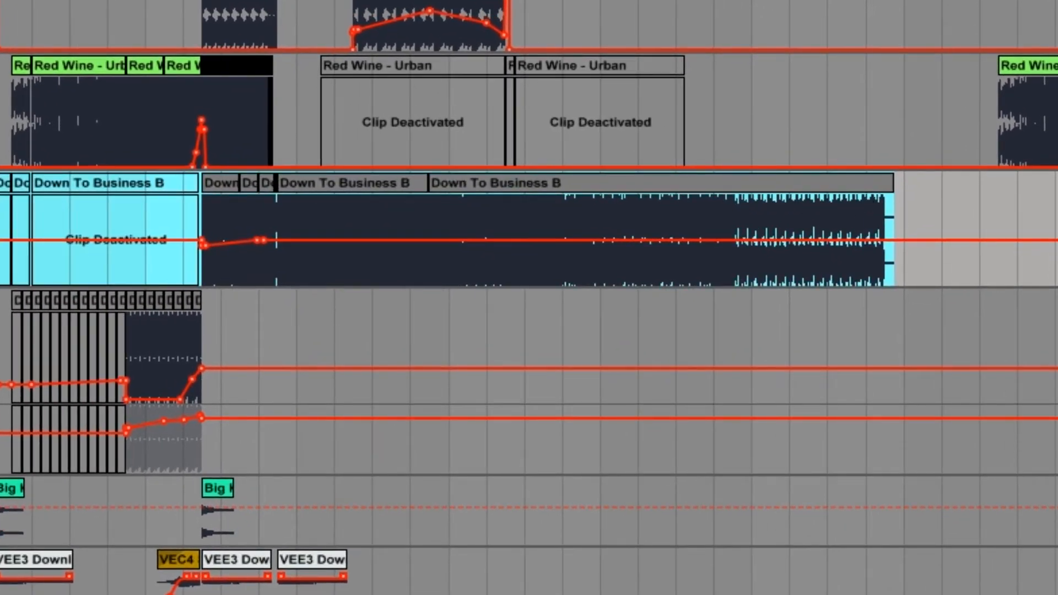
scroll(529, 297, "left", 5)
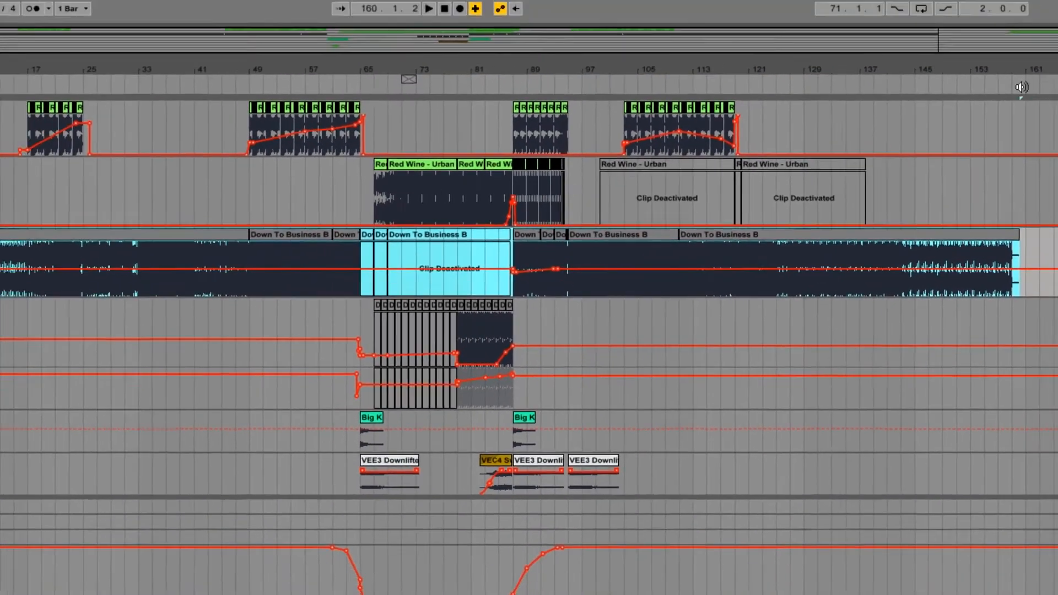
left_click_drag(1021, 70, 979, 102)
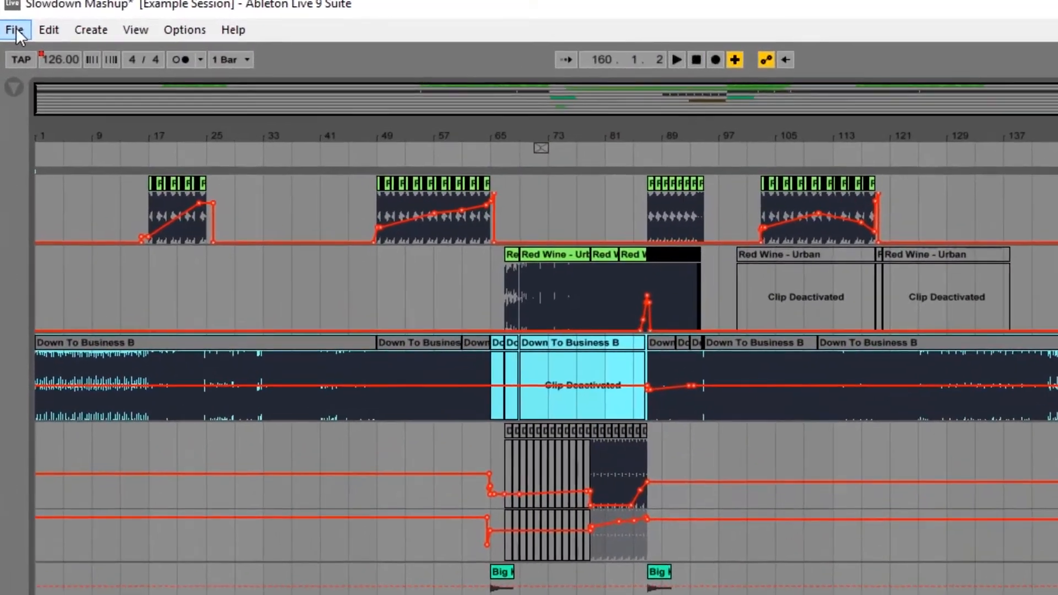
Start an audio export of the selected range with Master as the rendered track, keeping WAV, 44100 Hz and 16-bit.
left_click(15, 28)
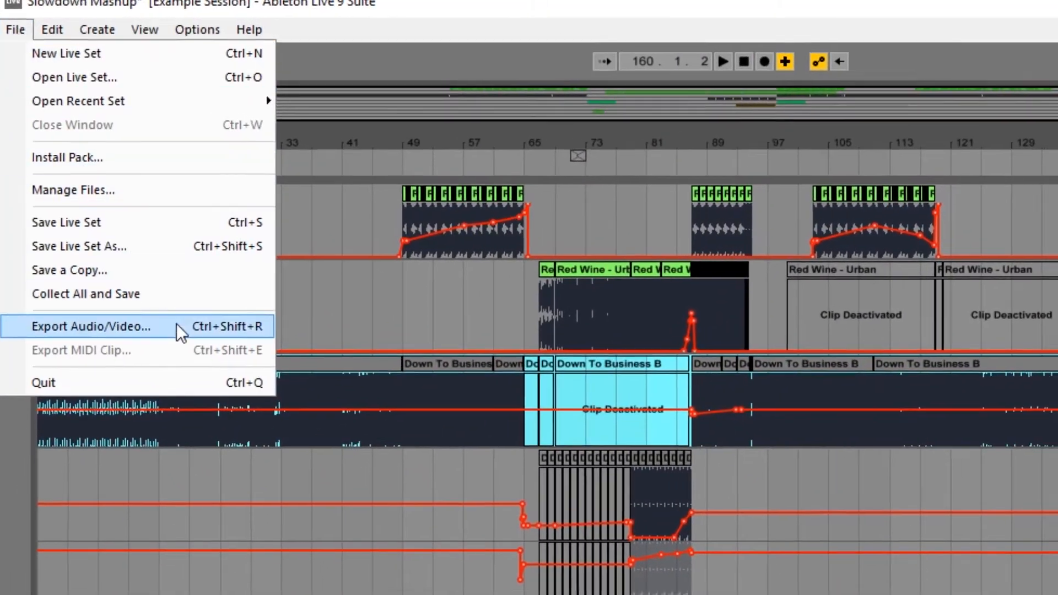
left_click(176, 328)
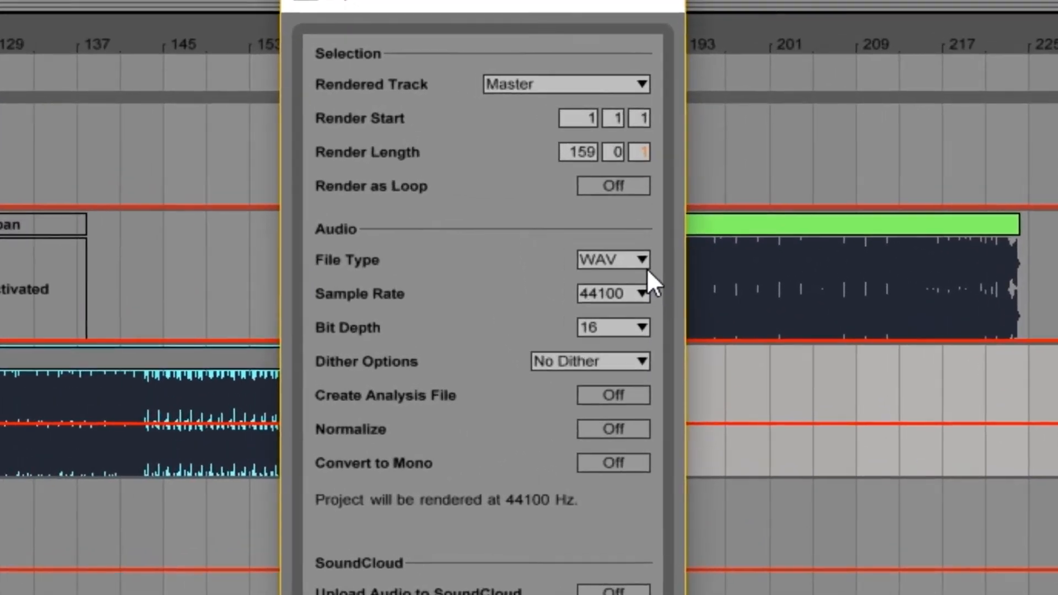
left_click(623, 87)
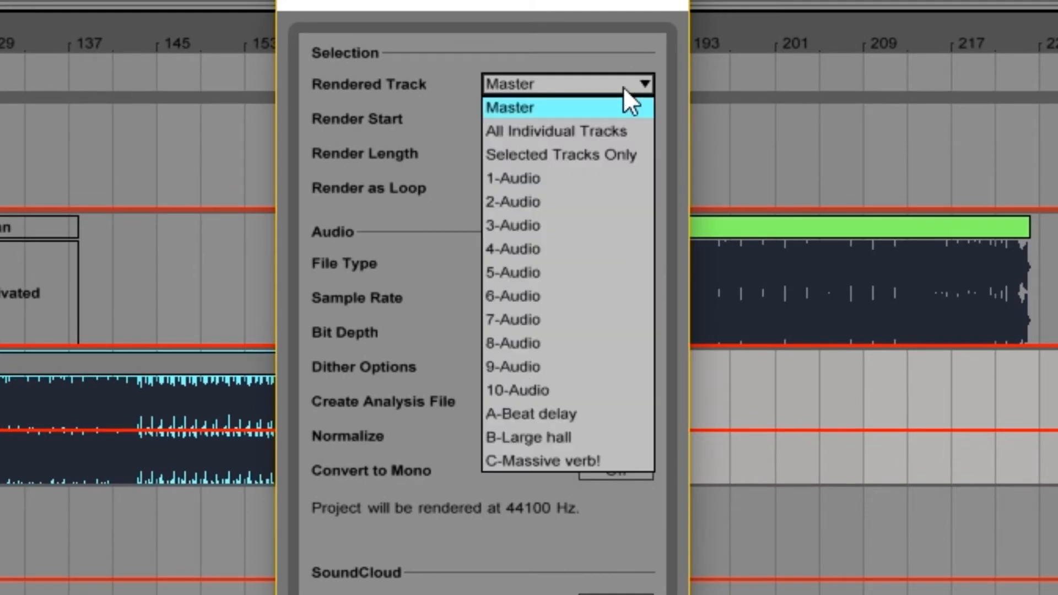
left_click(592, 107)
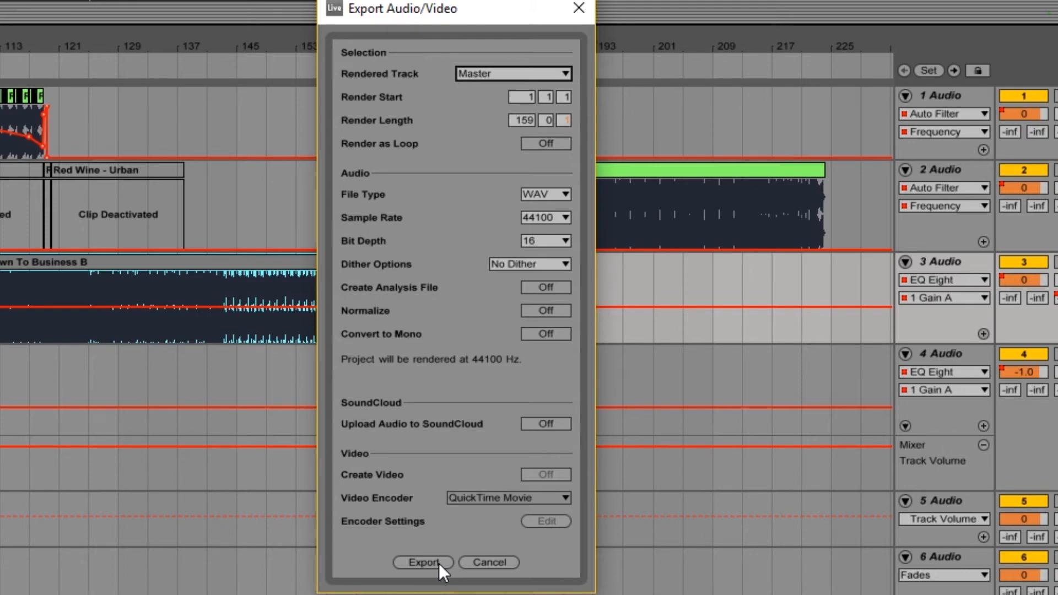
left_click(423, 562)
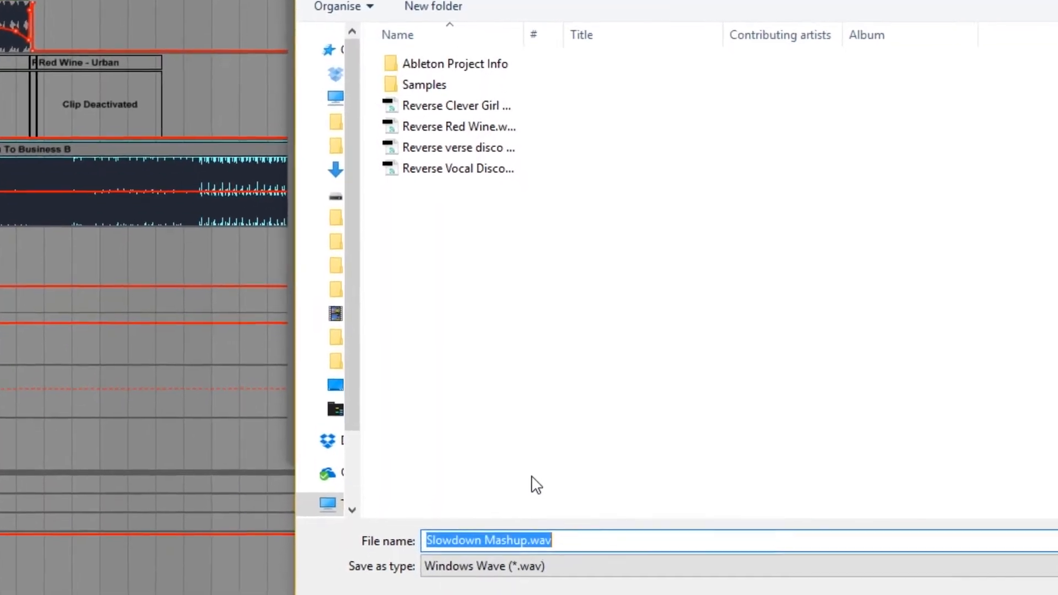
Name the export "Down To Urban Business (Example Guy's Mashup) B" and save it as a Windows Wave file.
left_click_drag(607, 475, 426, 477)
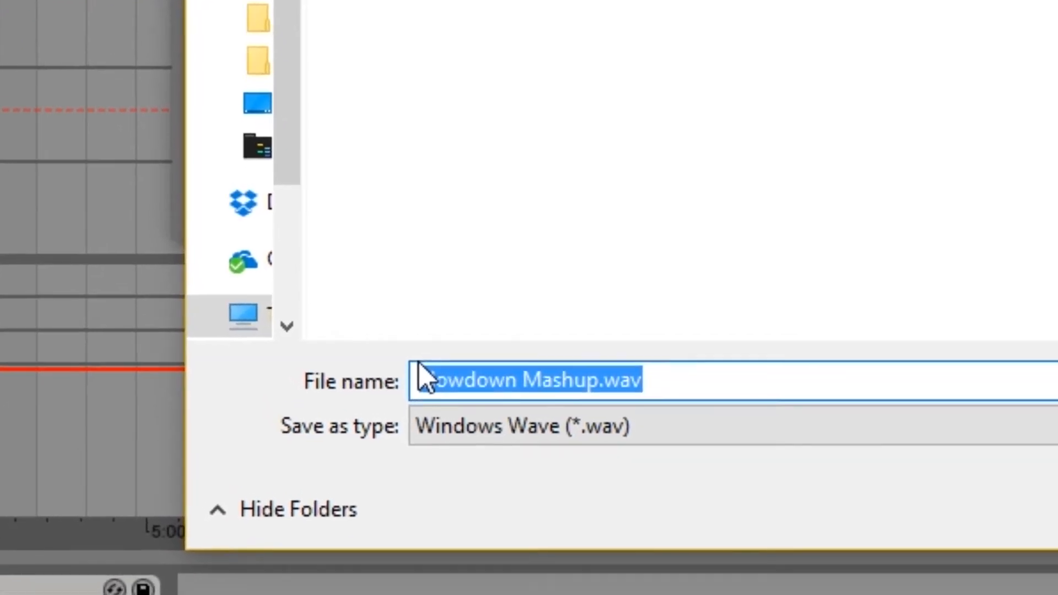
type("Down To Business")
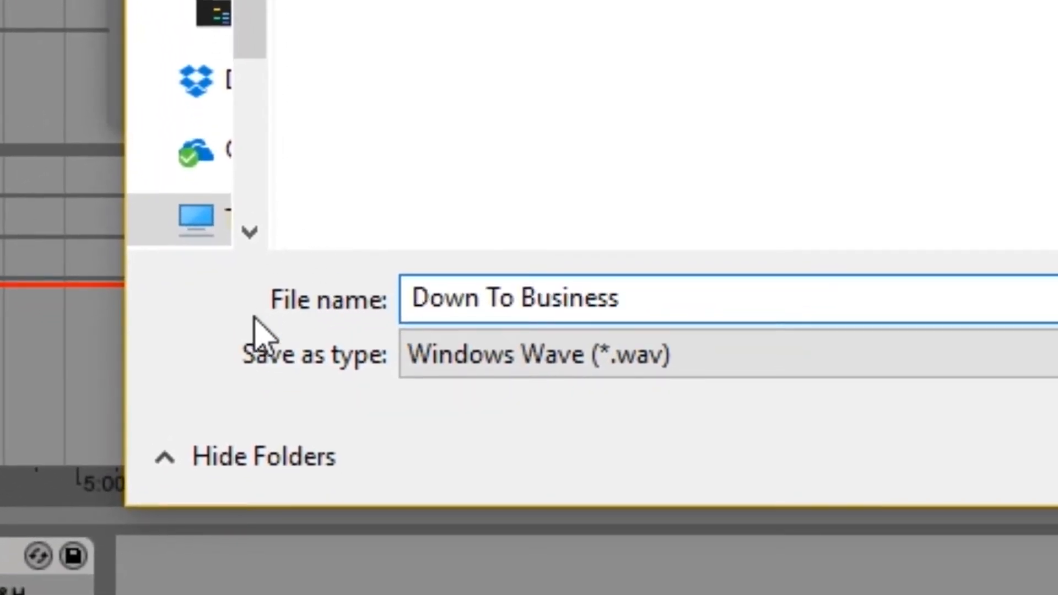
key("ctrl+Left")
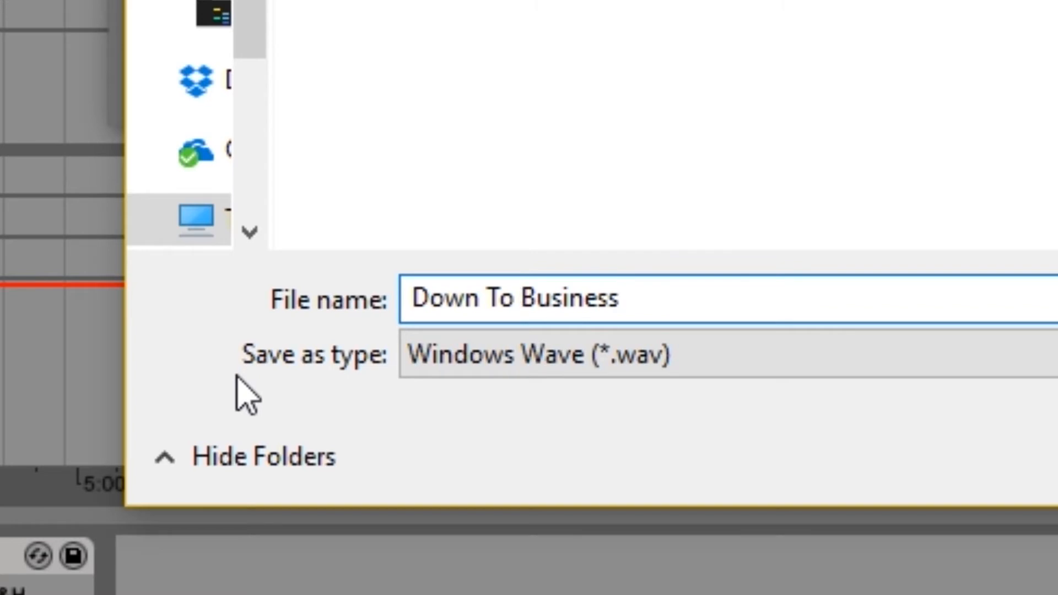
type("Urban")
key("End")
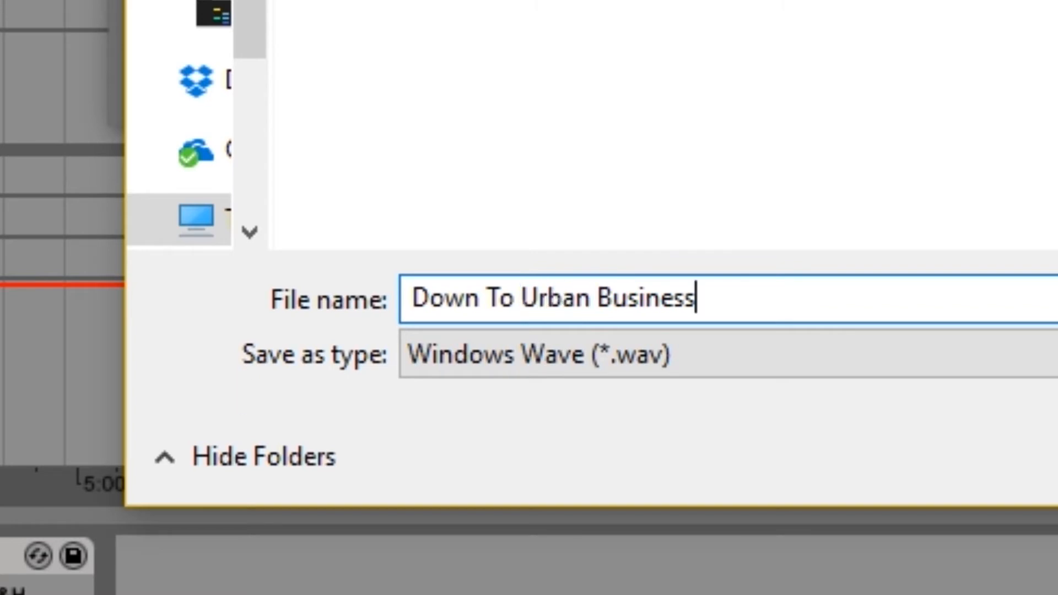
type("(Exa")
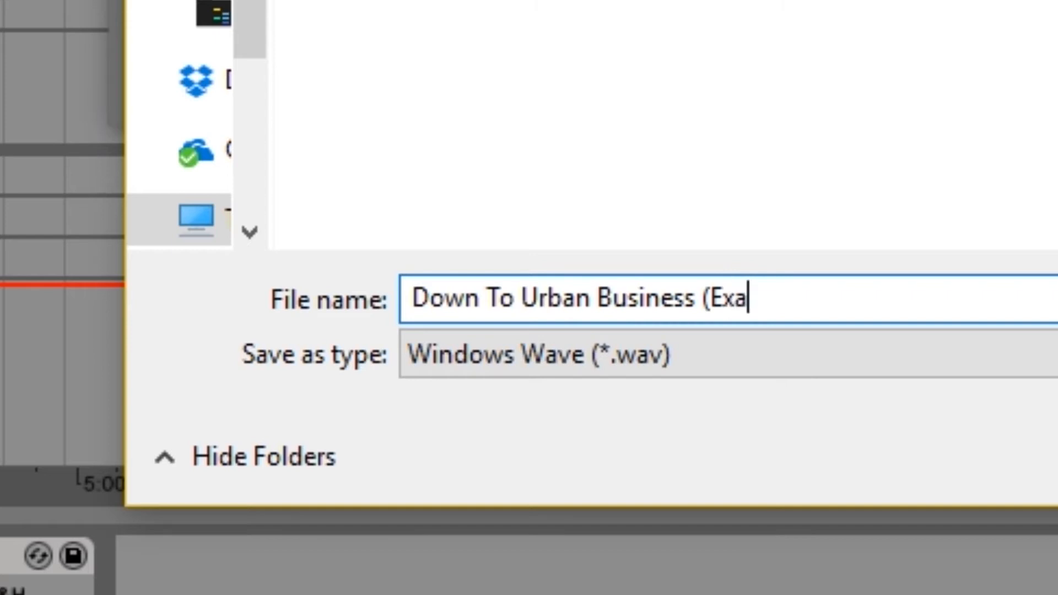
type("mple Guy")
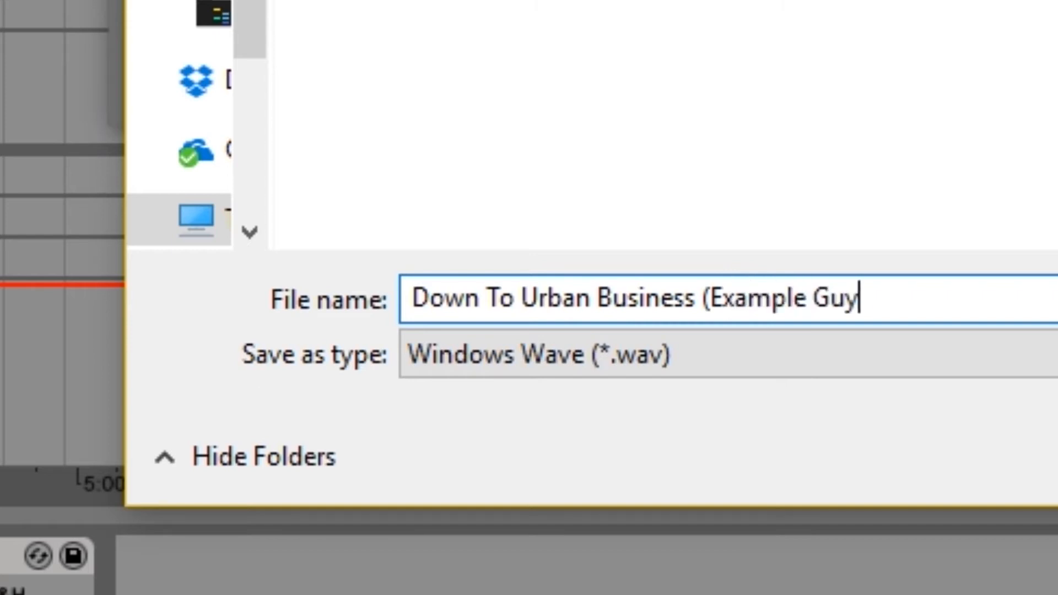
type("'s Mashup)")
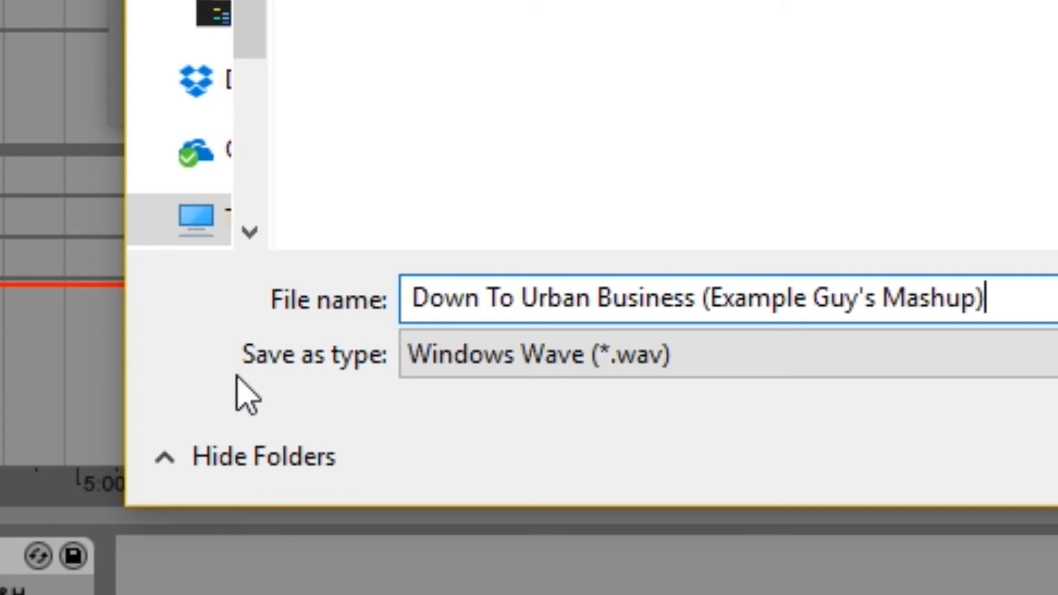
type(" B")
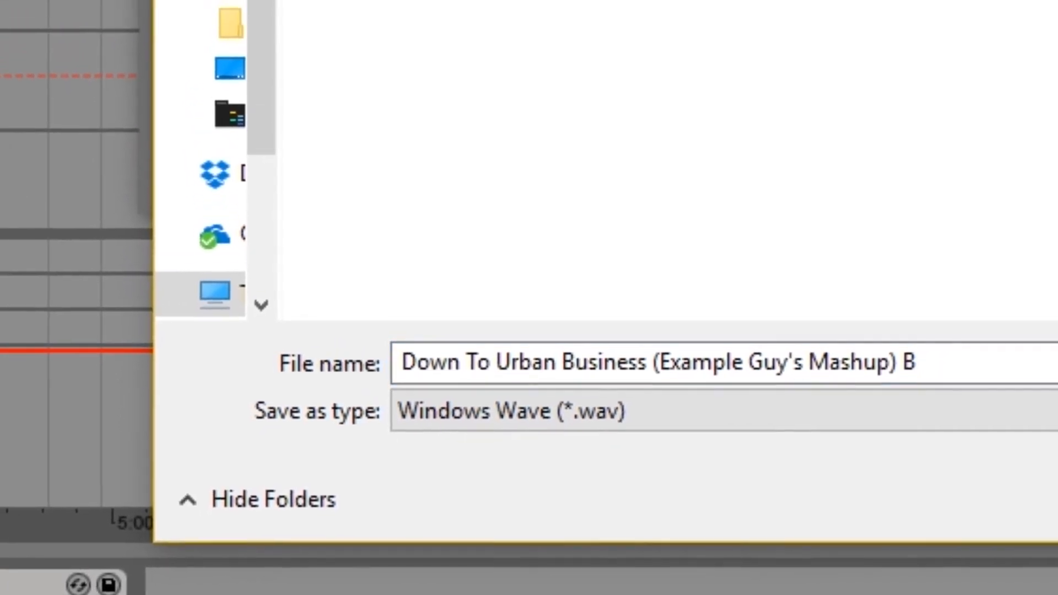
key("Return")
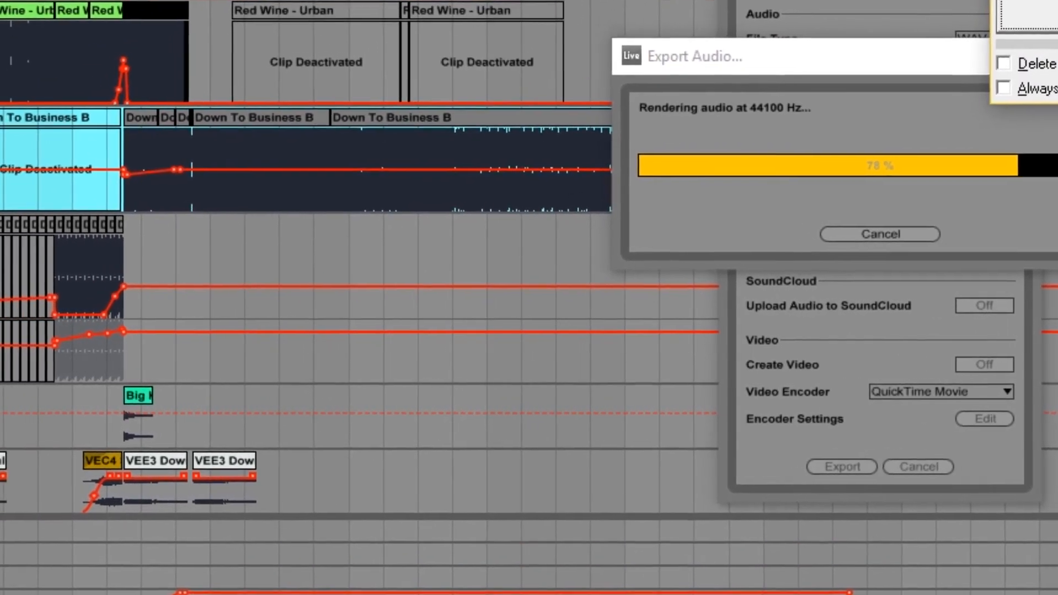
Move the audio file converter window over the arrangement to examine its output formats, and close it.
left_click_drag(1056, 0, 546, 88)
left_click_drag(628, 78, 404, 196)
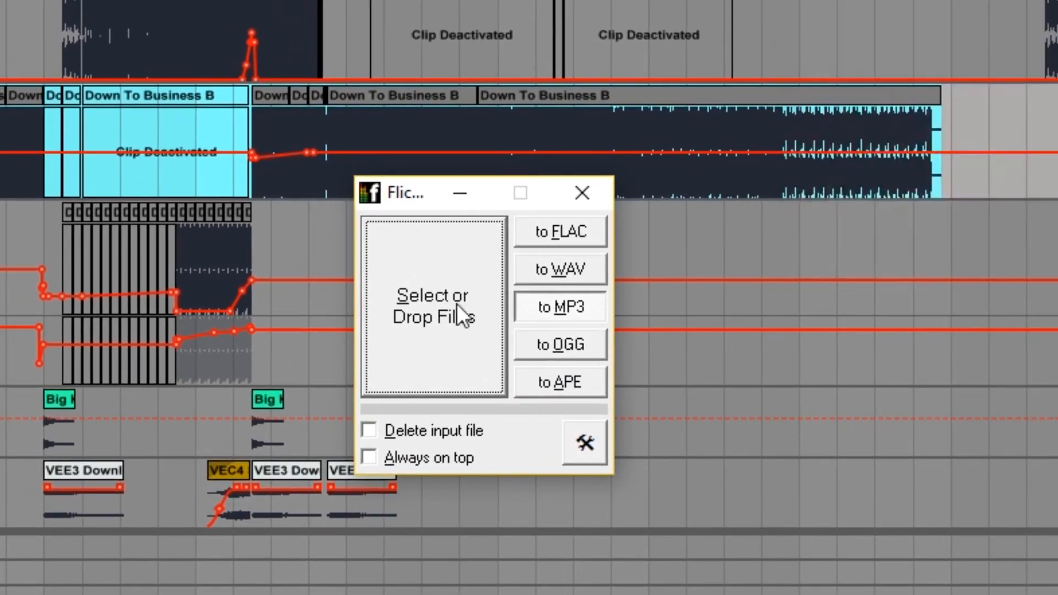
left_click(585, 201)
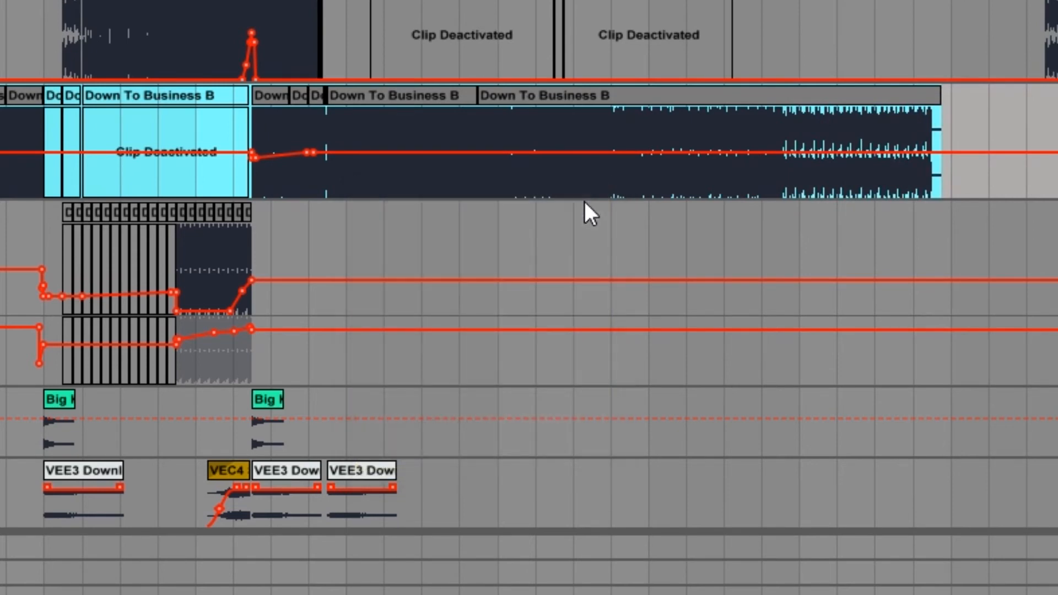